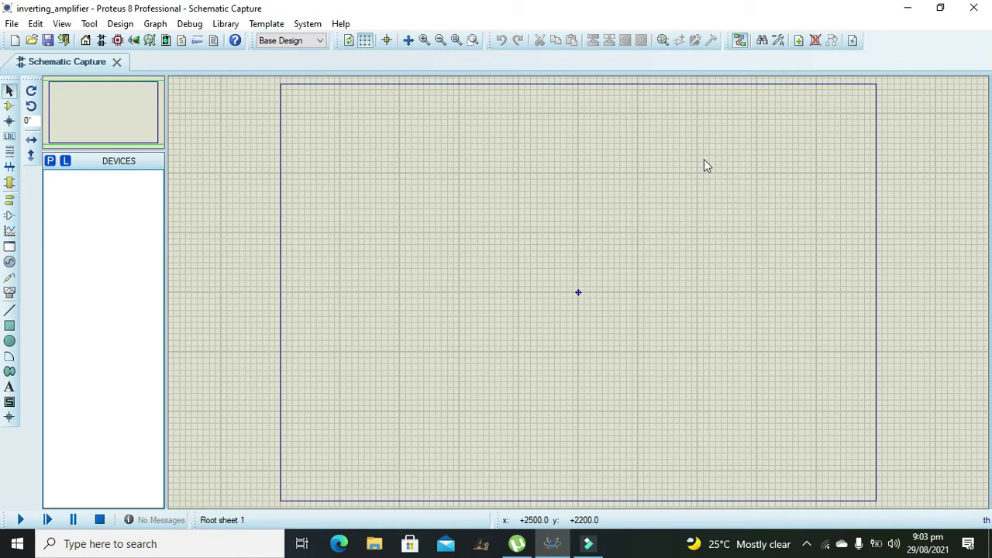
- Find the 741 op amp in the device library and add it to the device list
{"action": "left_click", "coordinate": [9, 110]}
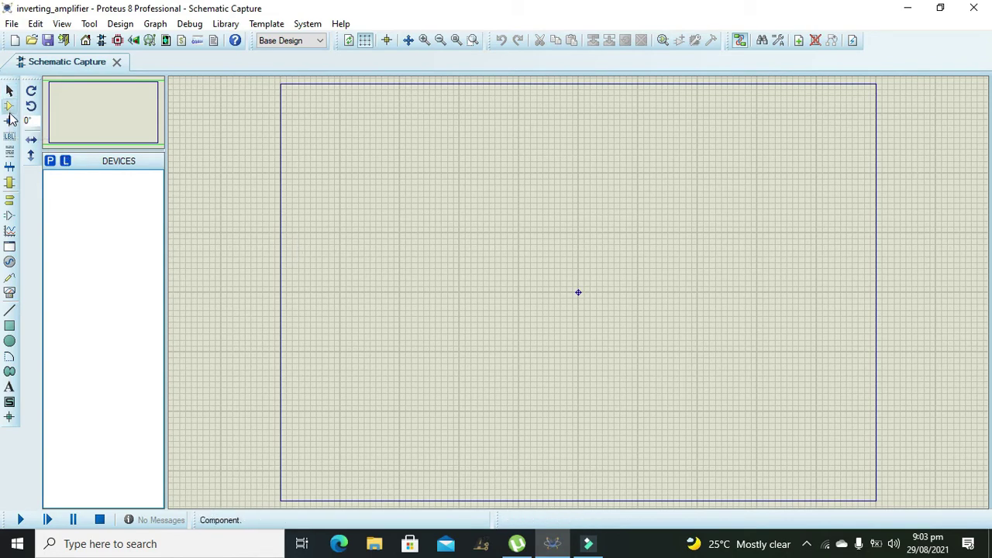
{"action": "left_click", "coordinate": [48, 163]}
{"action": "type", "text": "7"}
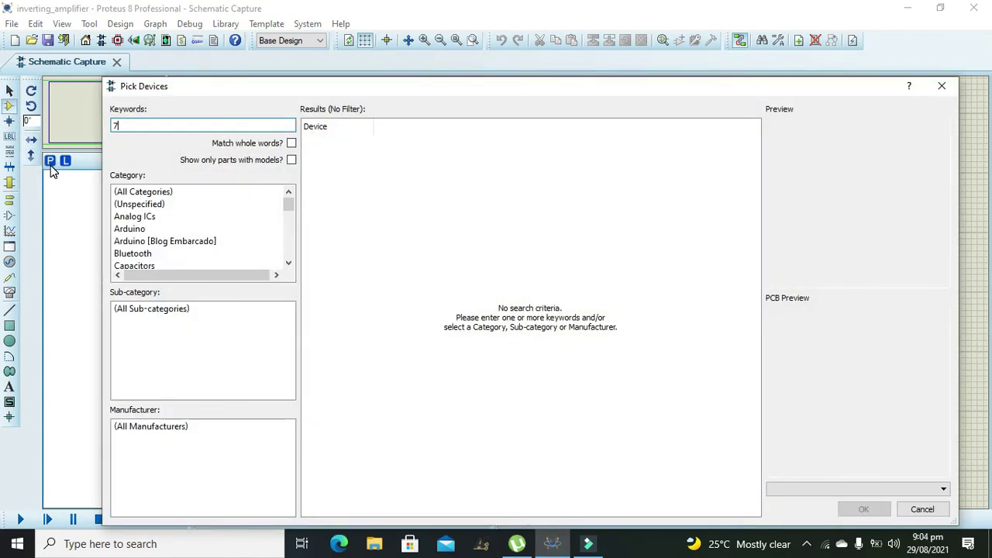
{"action": "type", "text": "41"}
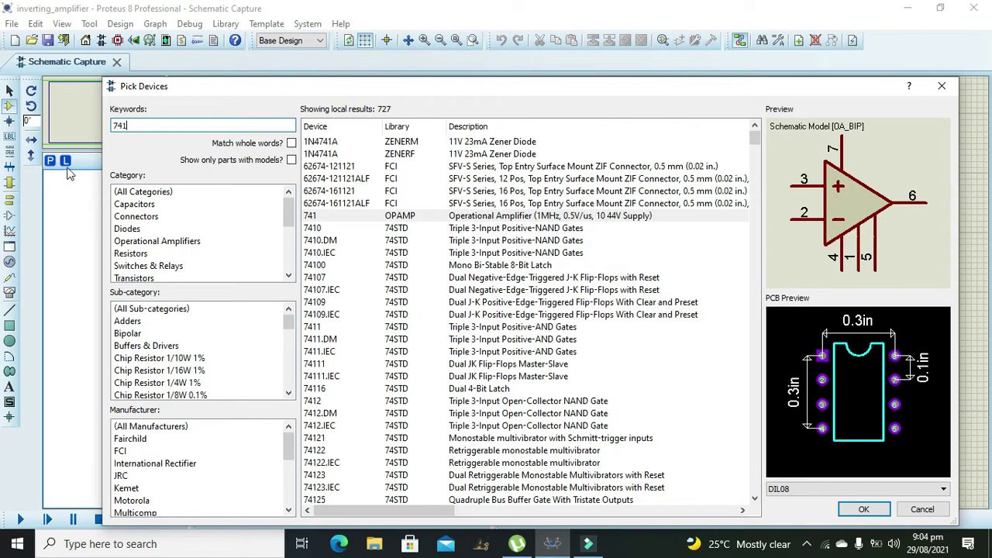
{"action": "left_click", "coordinate": [355, 218]}
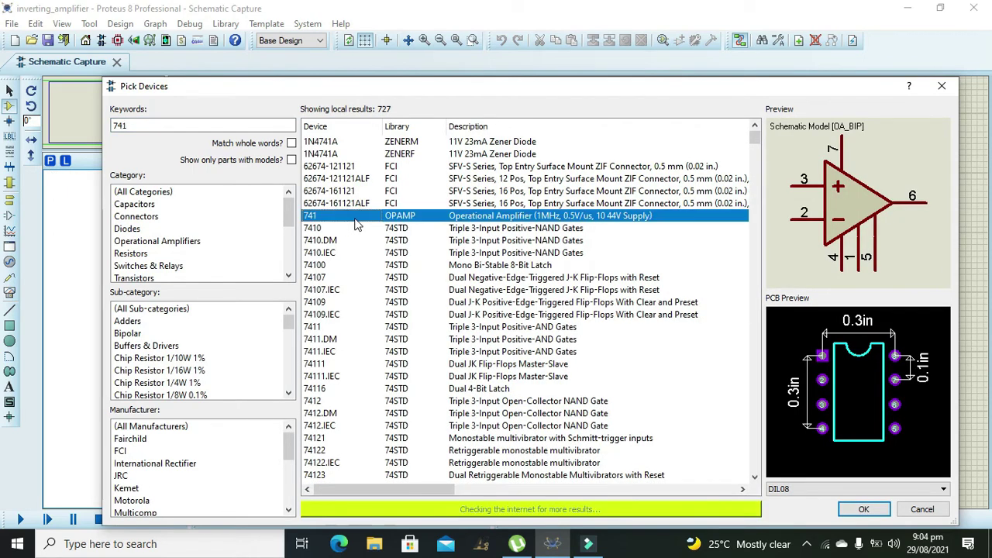
{"action": "left_click", "coordinate": [357, 225]}
{"action": "left_click", "coordinate": [357, 219]}
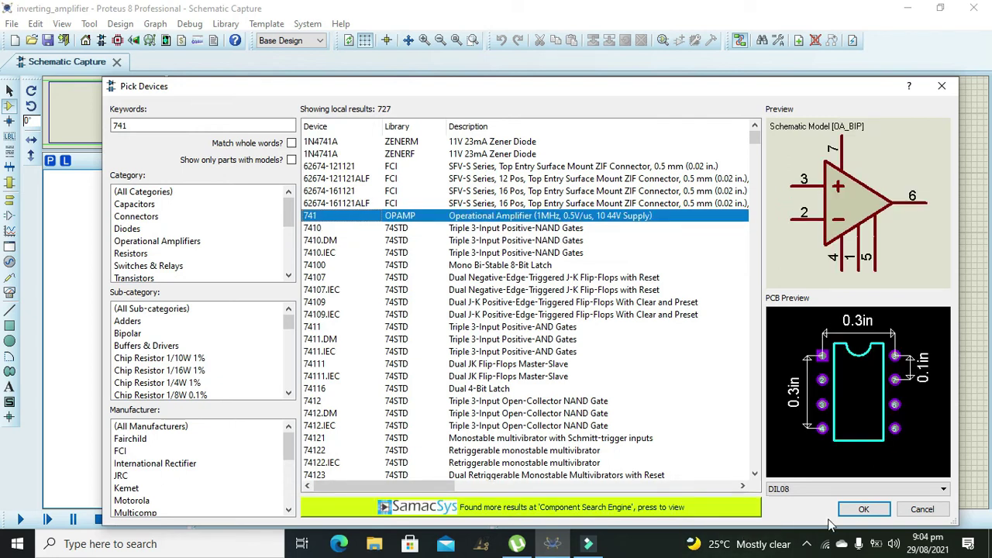
{"action": "left_click", "coordinate": [852, 510]}
- Place the 741 as U1 on the sheet, zoom in, and nudge it right
{"action": "left_click", "coordinate": [537, 282]}
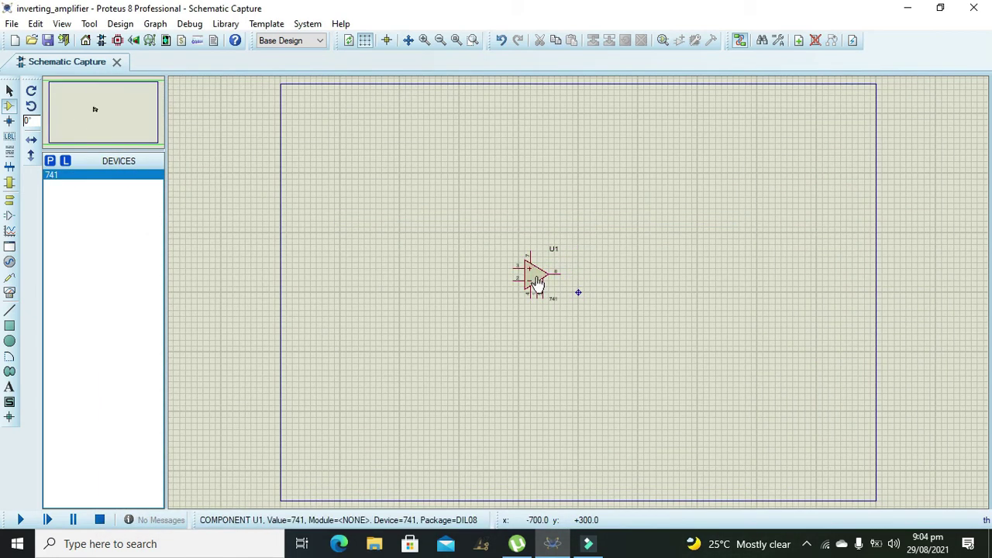
{"action": "left_click", "coordinate": [424, 39]}
{"action": "left_click", "coordinate": [424, 39]}
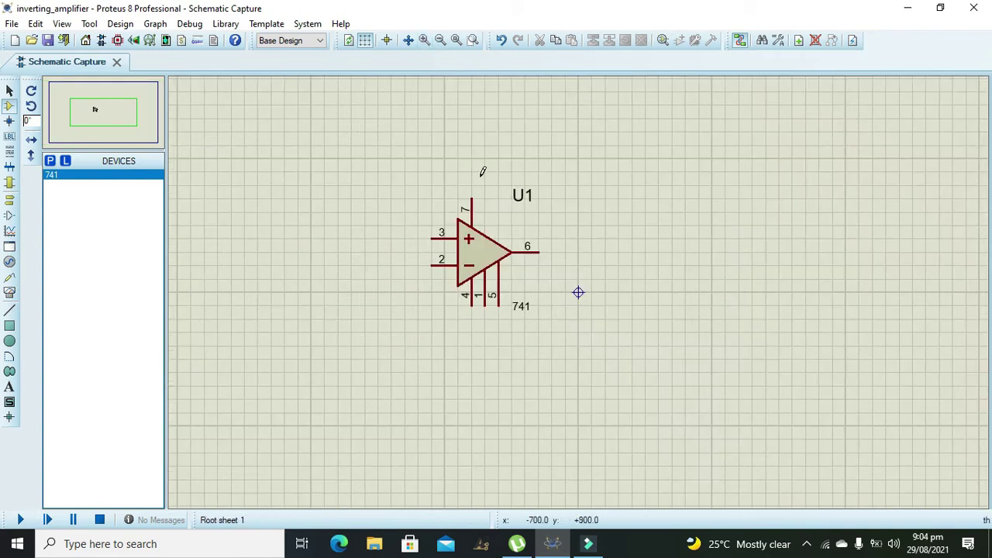
{"action": "left_click_drag", "start_coordinate": [482, 172], "coordinate": [480, 88]}
{"action": "left_click", "coordinate": [491, 284]}
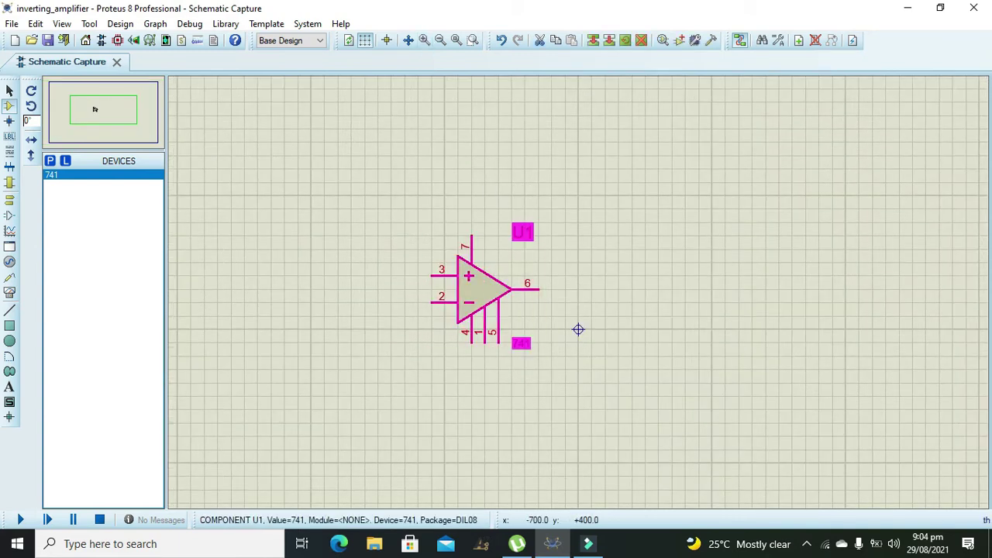
{"action": "left_click_drag", "start_coordinate": [491, 284], "coordinate": [558, 284]}
{"action": "left_click", "coordinate": [749, 317]}
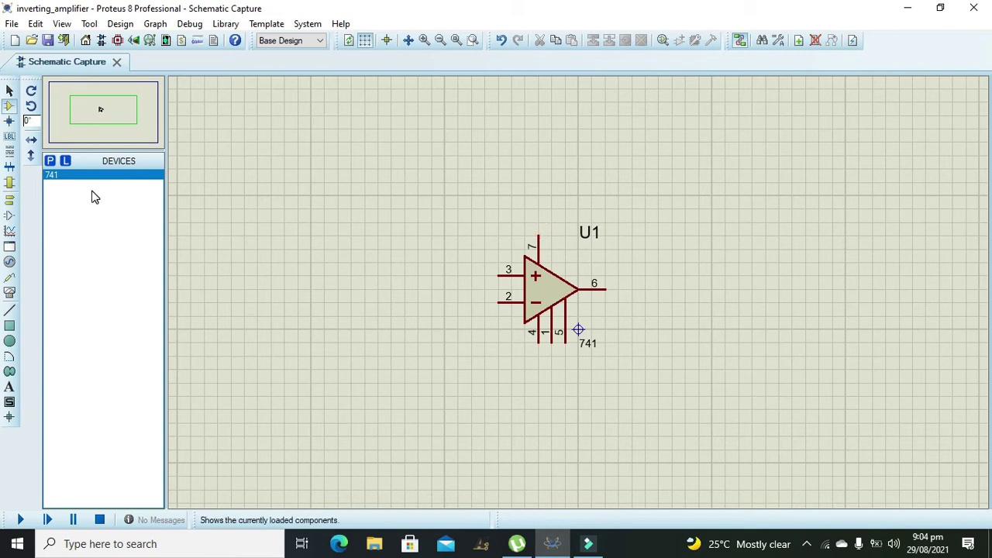
- Place a DC generator above U1 wired to pin 7, and a second below it
{"action": "left_click", "coordinate": [9, 263]}
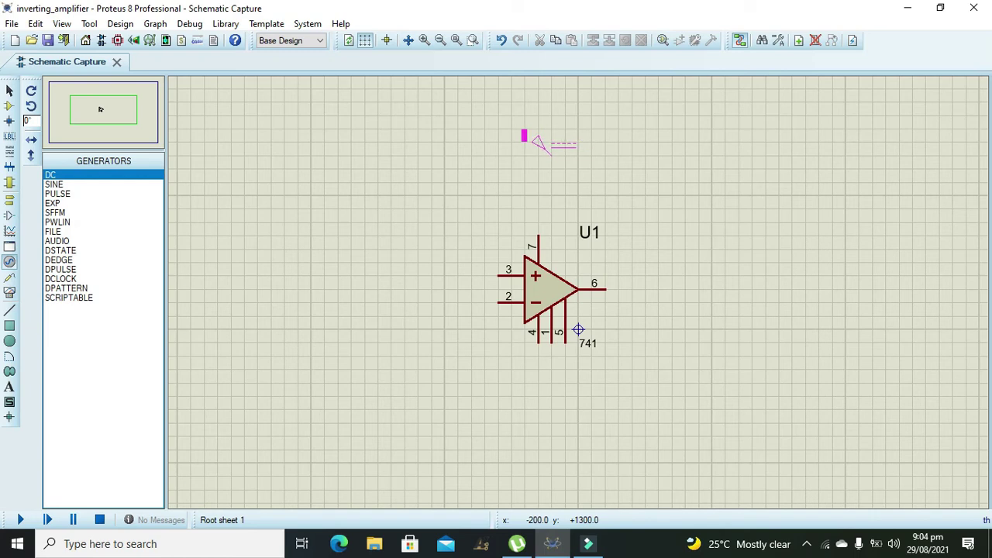
{"action": "left_click", "coordinate": [510, 122]}
{"action": "left_click", "coordinate": [538, 138]}
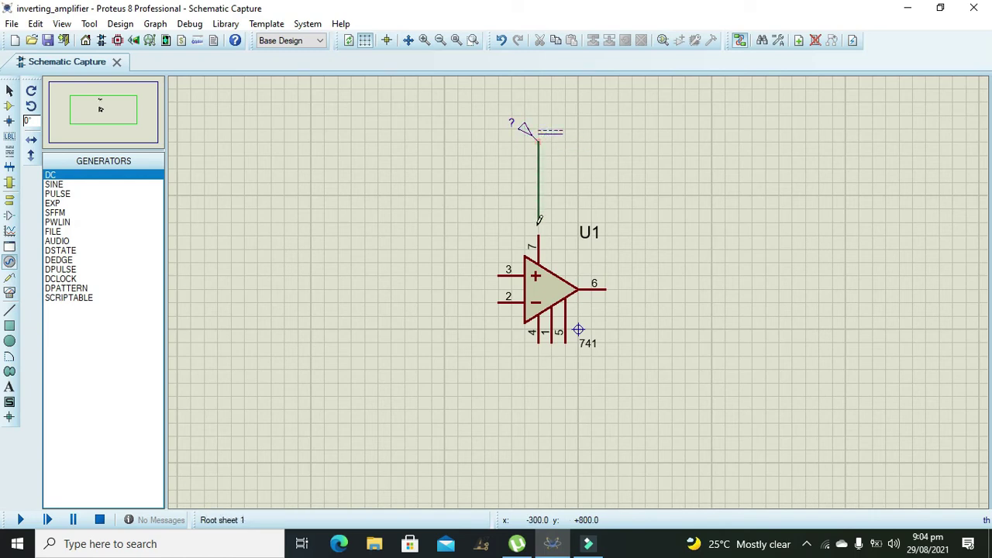
{"action": "left_click", "coordinate": [538, 231]}
{"action": "left_click", "coordinate": [513, 456]}
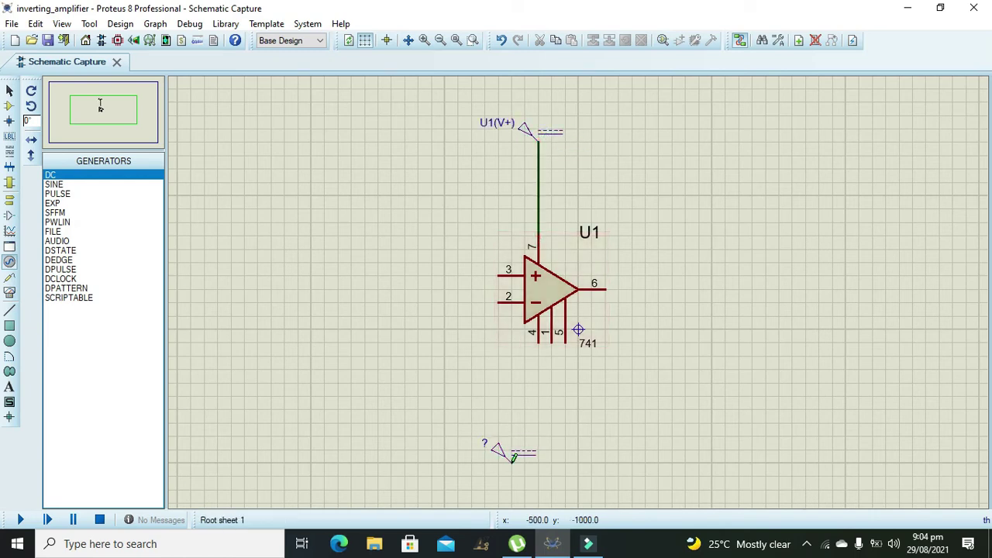
{"action": "left_click", "coordinate": [512, 459]}
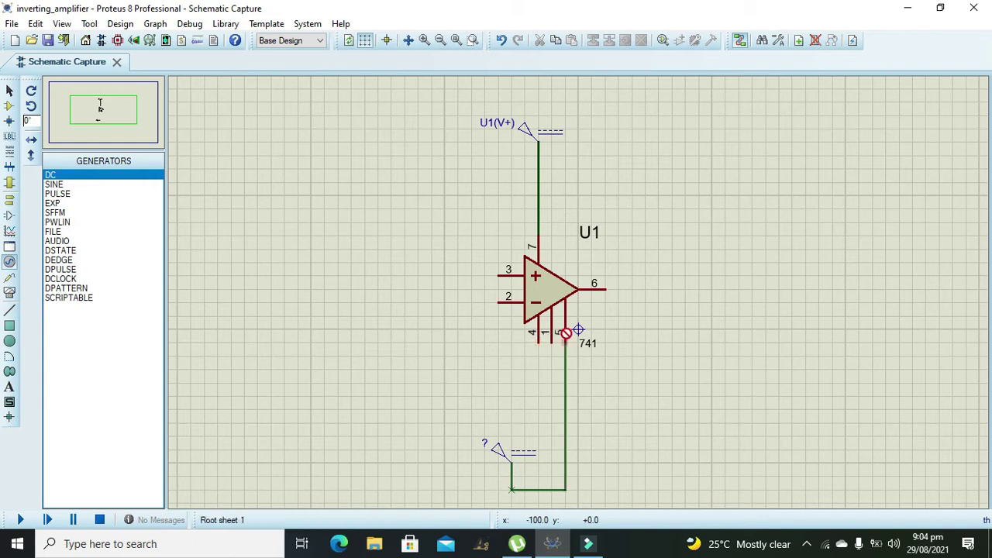
- Wire the lower generator to pin 4 and set U1(V-) voltage to 10
{"action": "left_click", "coordinate": [537, 341]}
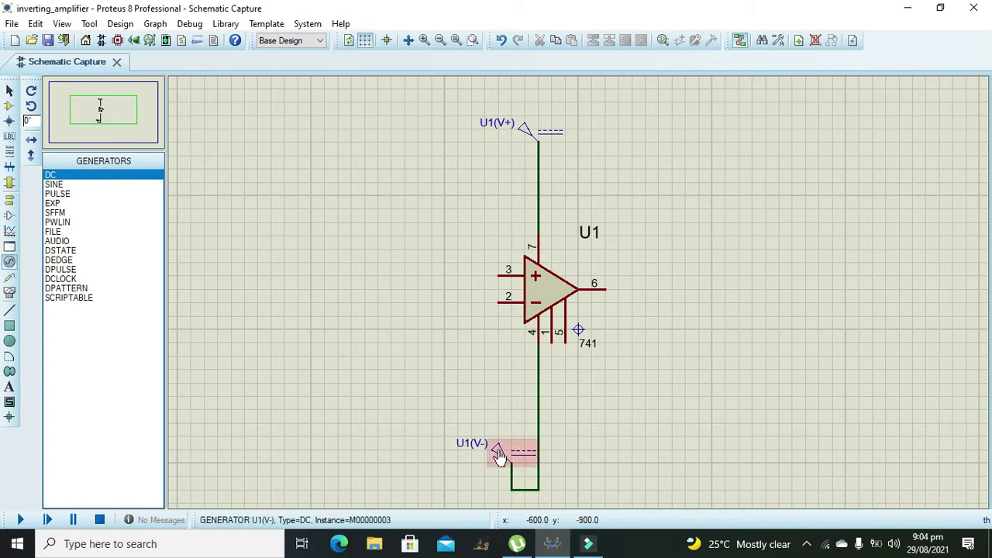
{"action": "double_click", "coordinate": [498, 452]}
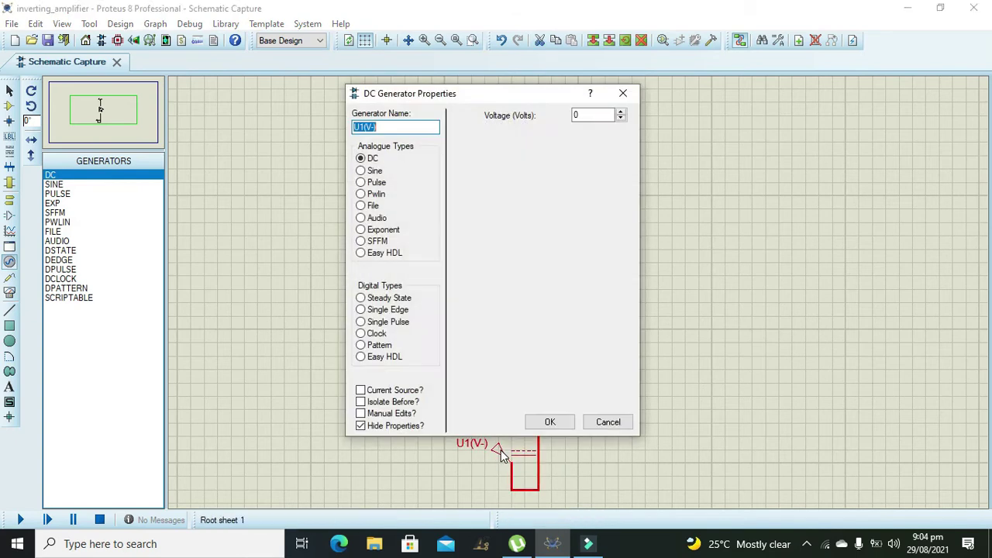
{"action": "double_click", "coordinate": [591, 116]}
{"action": "type", "text": "10"}
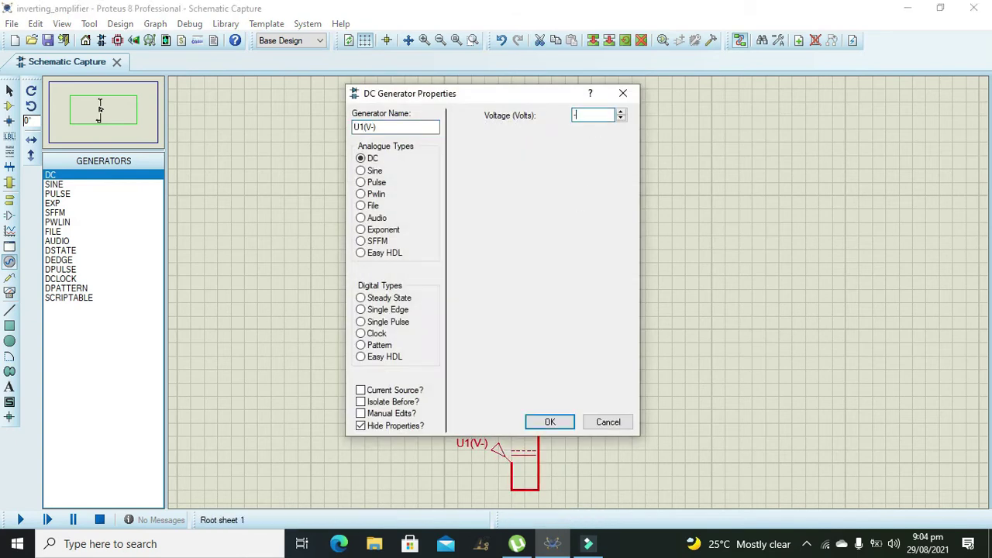
{"action": "key", "text": "Return"}
- Set the U1(V+) generator's voltage to 15
{"action": "double_click", "coordinate": [531, 126]}
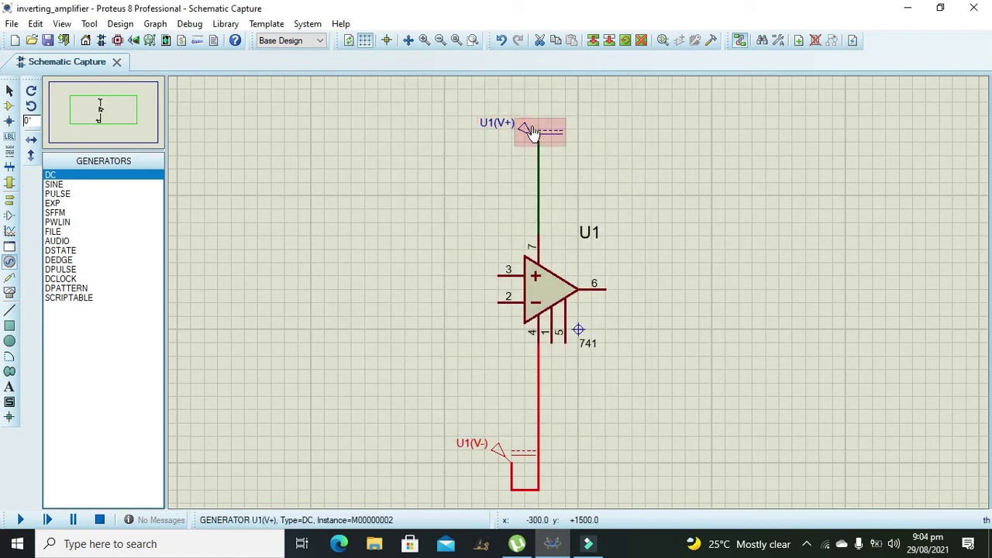
{"action": "left_click", "coordinate": [576, 115]}
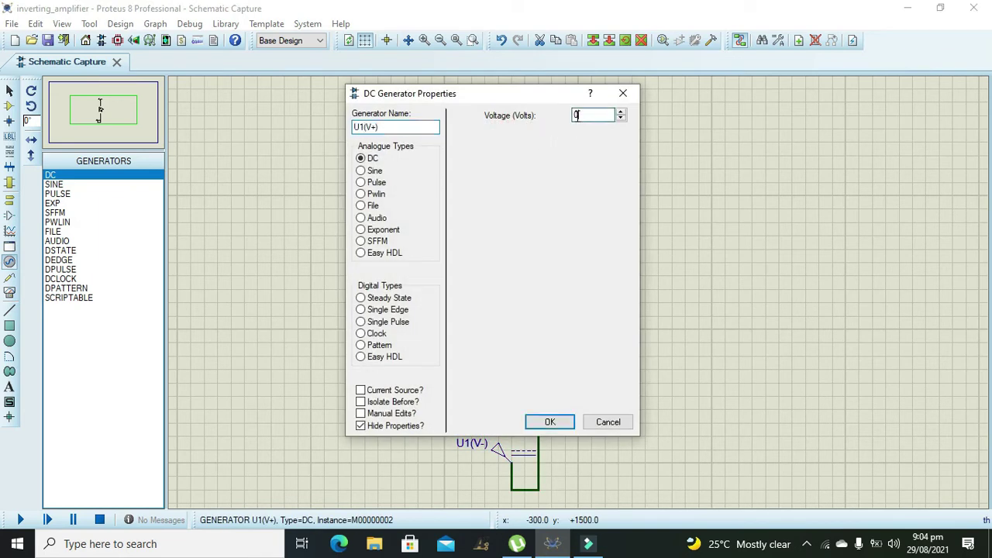
{"action": "type", "text": "15"}
{"action": "key", "text": "Return"}
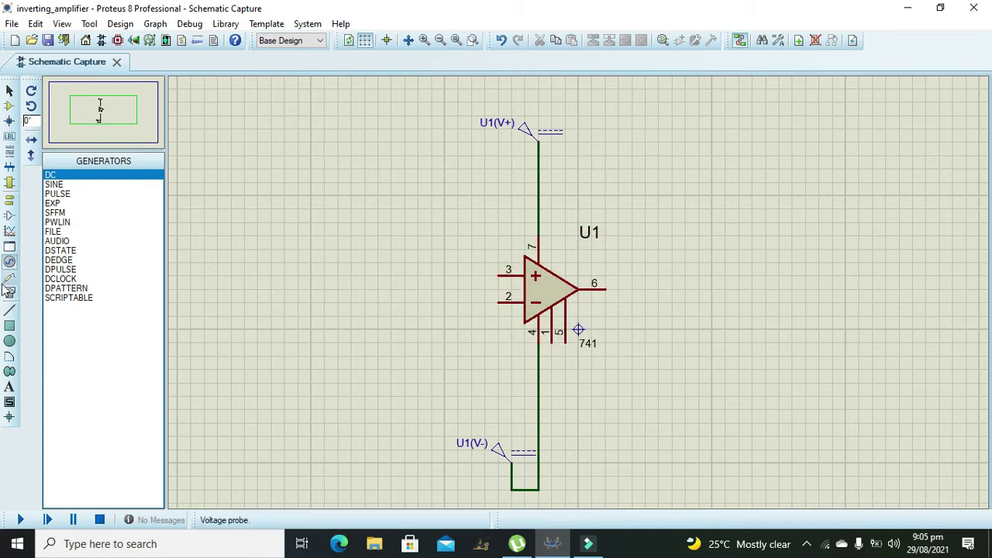
- Place a GROUND terminal left of U1 and wire it to non-inverting pin 3
{"action": "left_click", "coordinate": [10, 198]}
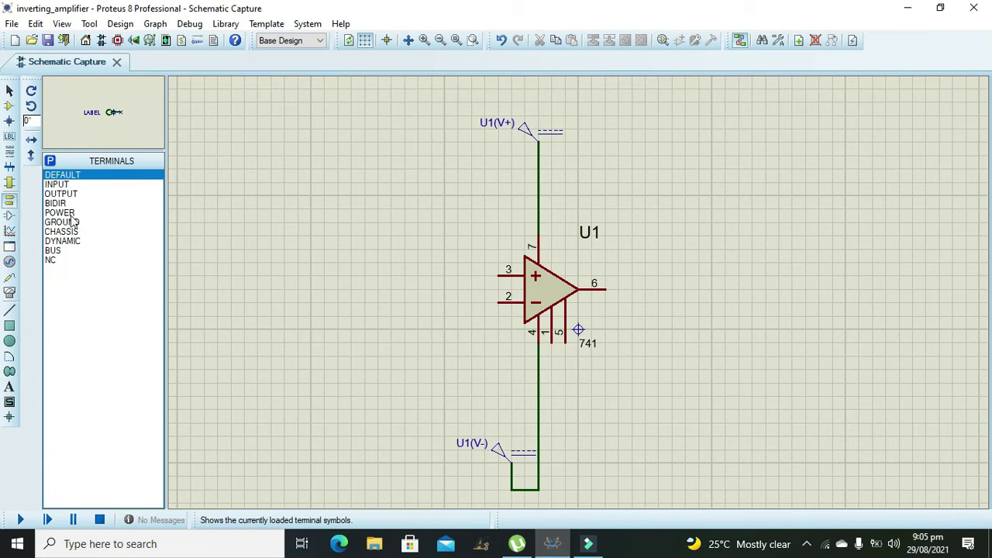
{"action": "left_click", "coordinate": [73, 222]}
{"action": "left_click", "coordinate": [337, 302]}
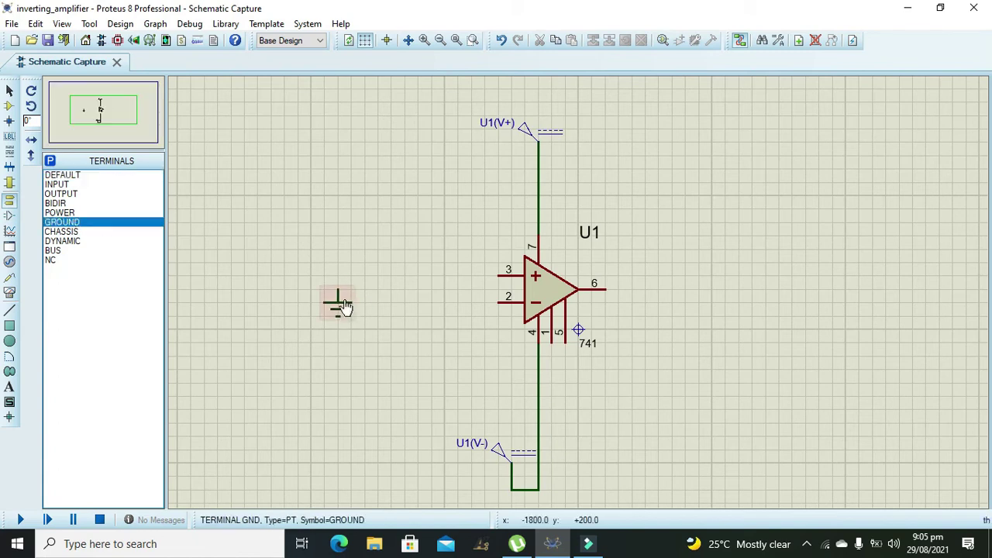
{"action": "left_click", "coordinate": [337, 289]}
{"action": "left_click", "coordinate": [500, 271]}
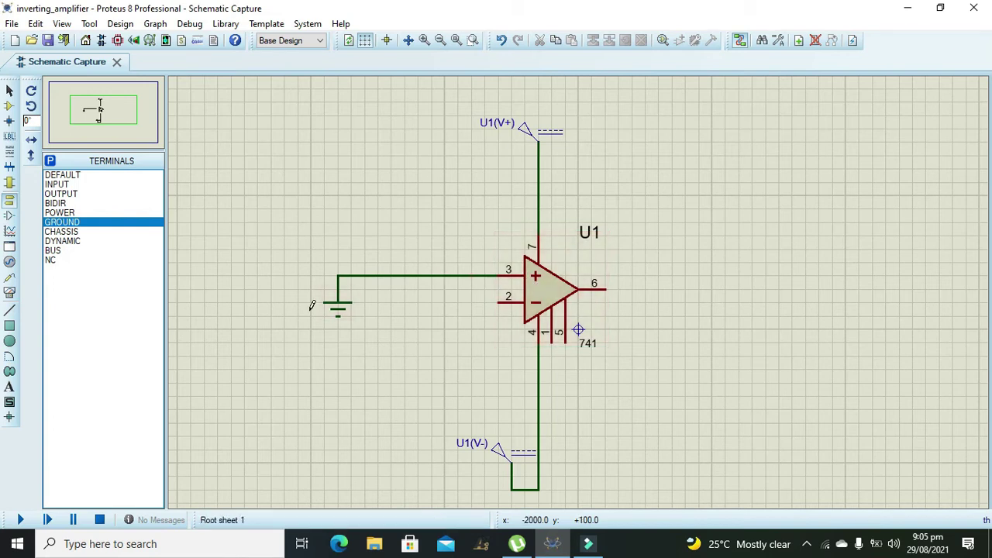
- Search '10k', filter to 0.6W Metal Film, and add MINRES10K to the device list
{"action": "left_click", "coordinate": [10, 106]}
{"action": "left_click", "coordinate": [47, 160]}
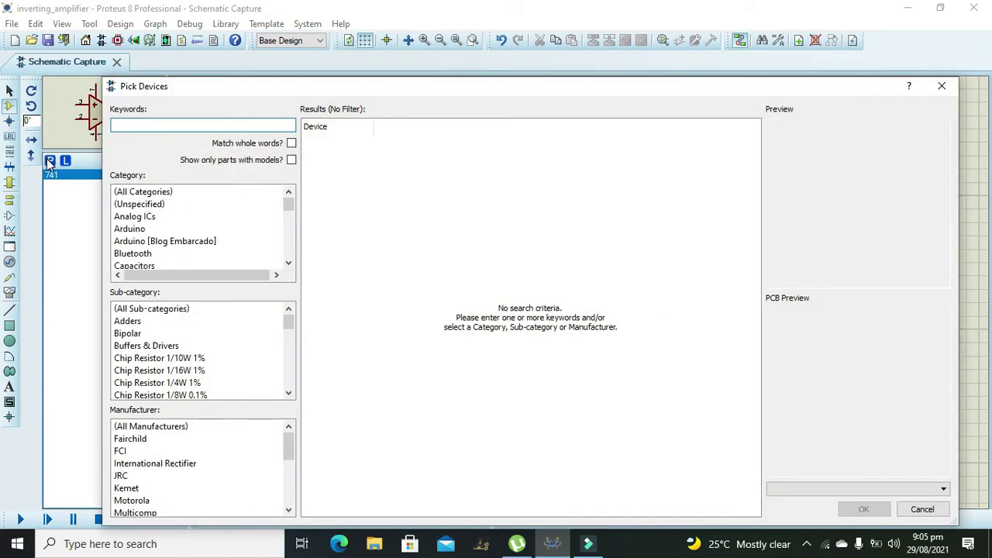
{"action": "type", "text": "10k"}
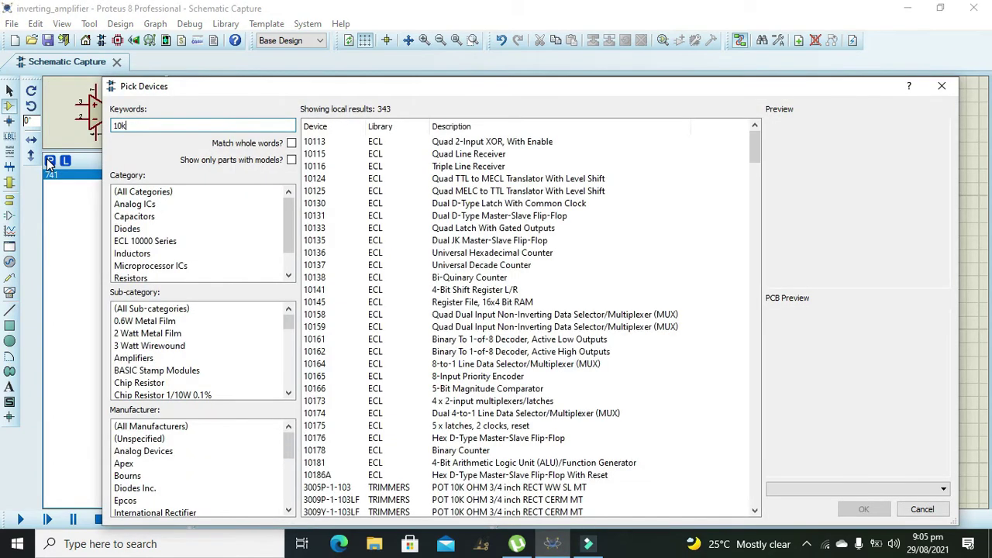
{"action": "left_click", "coordinate": [143, 320]}
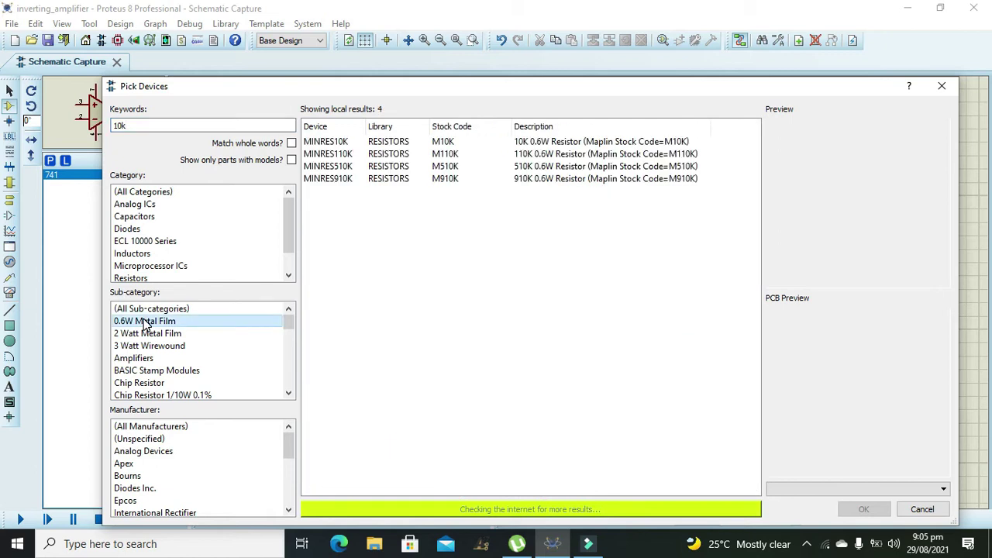
{"action": "left_click", "coordinate": [457, 144]}
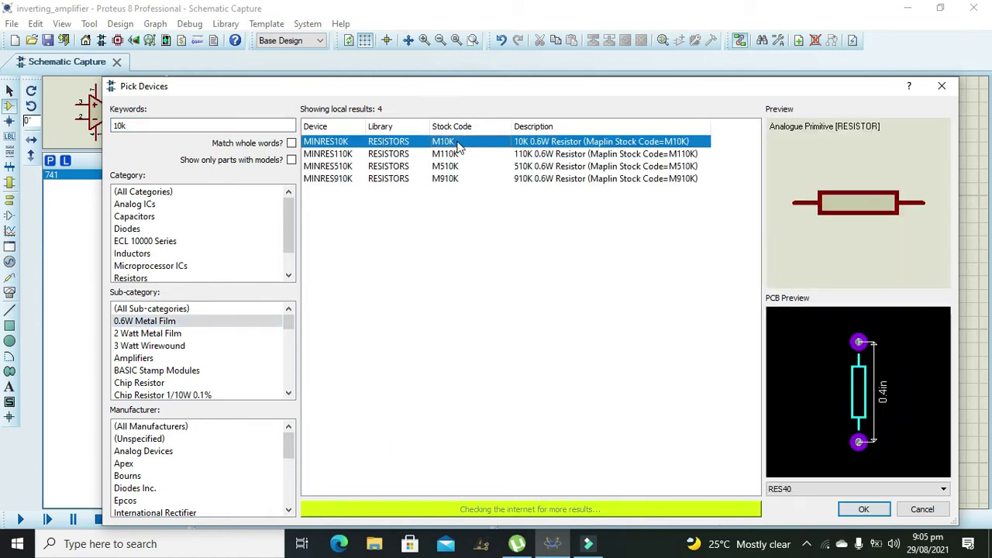
{"action": "left_click", "coordinate": [864, 510]}
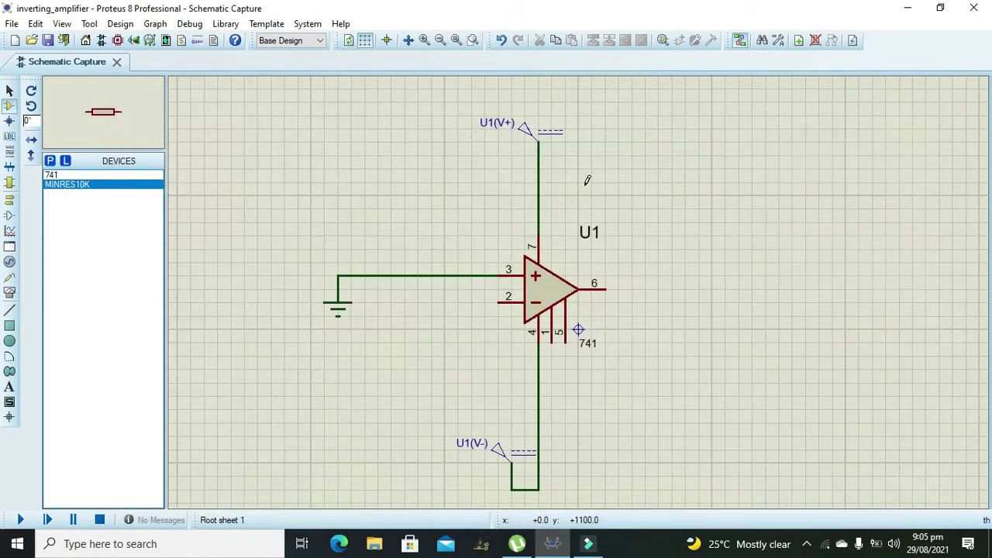
- Place R1 above U1, wiring its right end to pin 6 and left end to pin 2
{"action": "left_click", "coordinate": [586, 181]}
{"action": "left_click", "coordinate": [599, 184]}
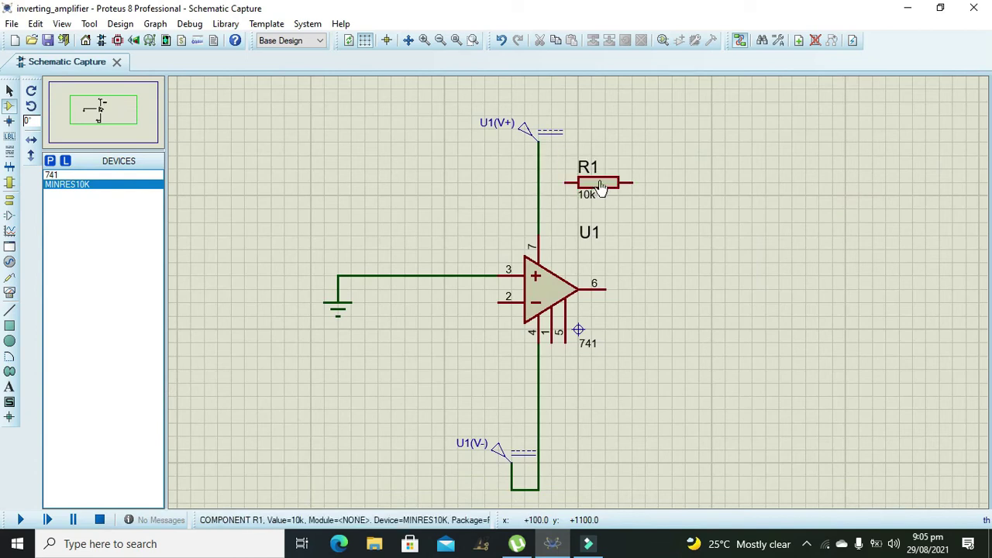
{"action": "left_click", "coordinate": [633, 183]}
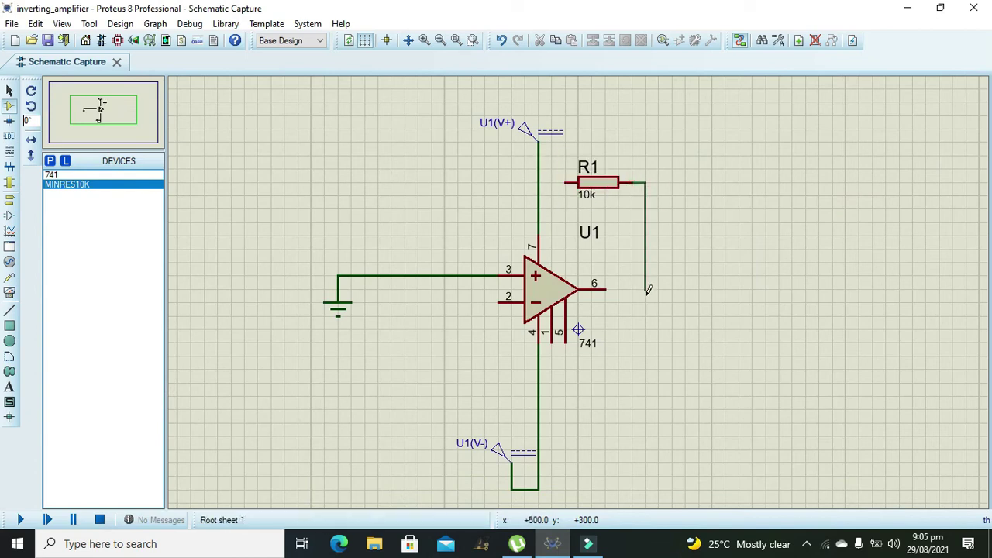
{"action": "left_click", "coordinate": [607, 289]}
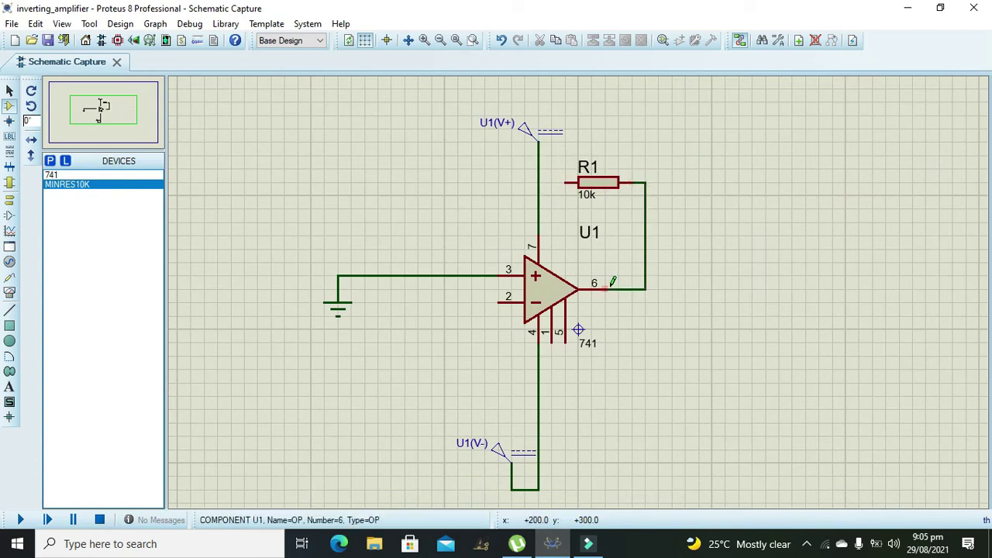
{"action": "left_click", "coordinate": [563, 184]}
{"action": "left_click", "coordinate": [471, 277]}
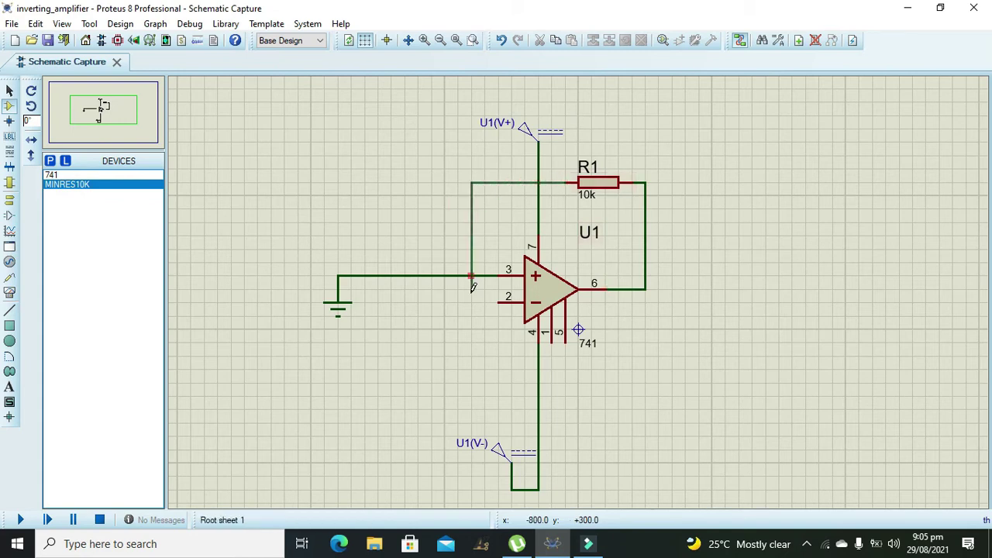
{"action": "left_click", "coordinate": [498, 302]}
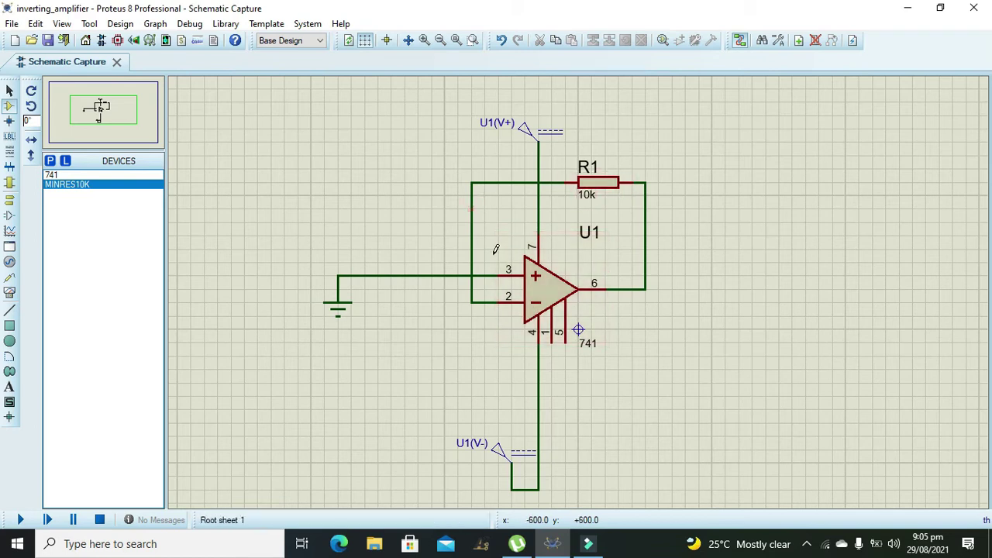
- Place another MINRES10K as R2 left of U1 and wire it to the pin 2 wire
{"action": "left_click", "coordinate": [428, 295]}
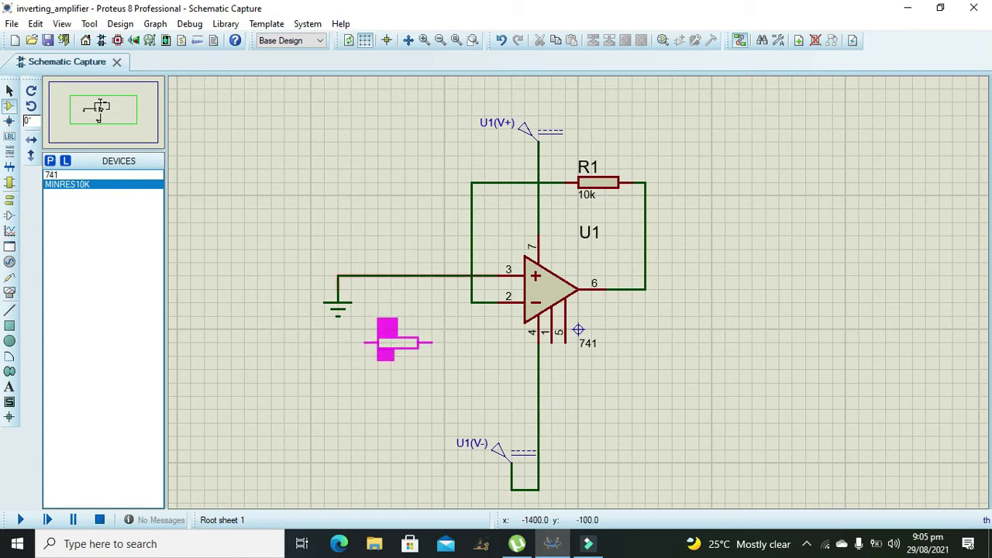
{"action": "left_click", "coordinate": [397, 343]}
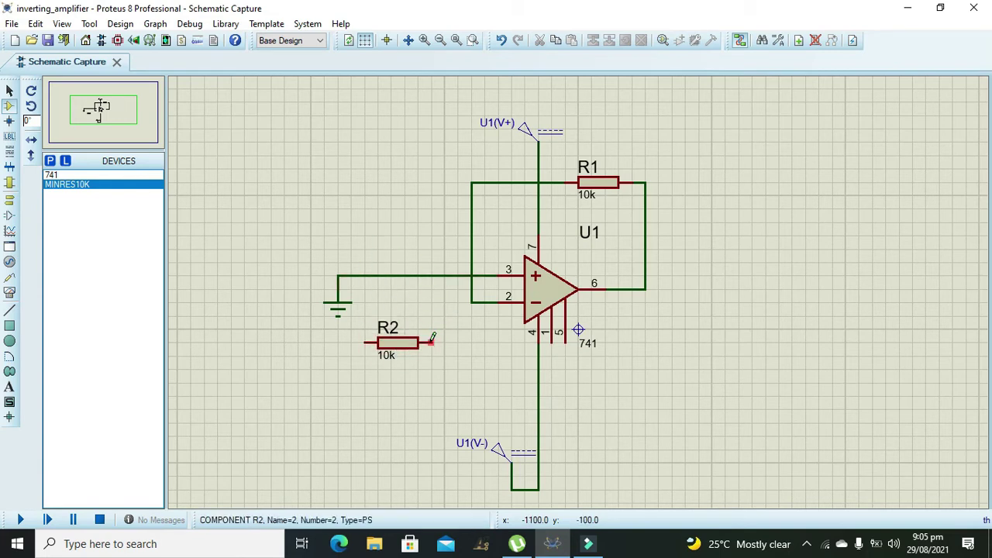
{"action": "left_click", "coordinate": [431, 342]}
{"action": "left_click", "coordinate": [471, 302]}
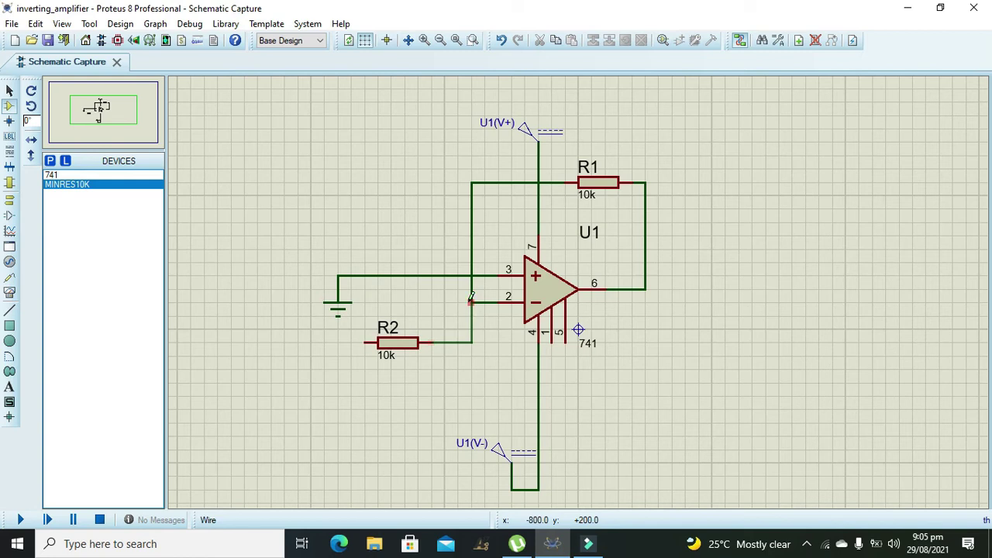
- Change R2's resistance from 10k to 1k
{"action": "double_click", "coordinate": [411, 345]}
{"action": "key", "text": "Tab"}
{"action": "key", "text": "End"}
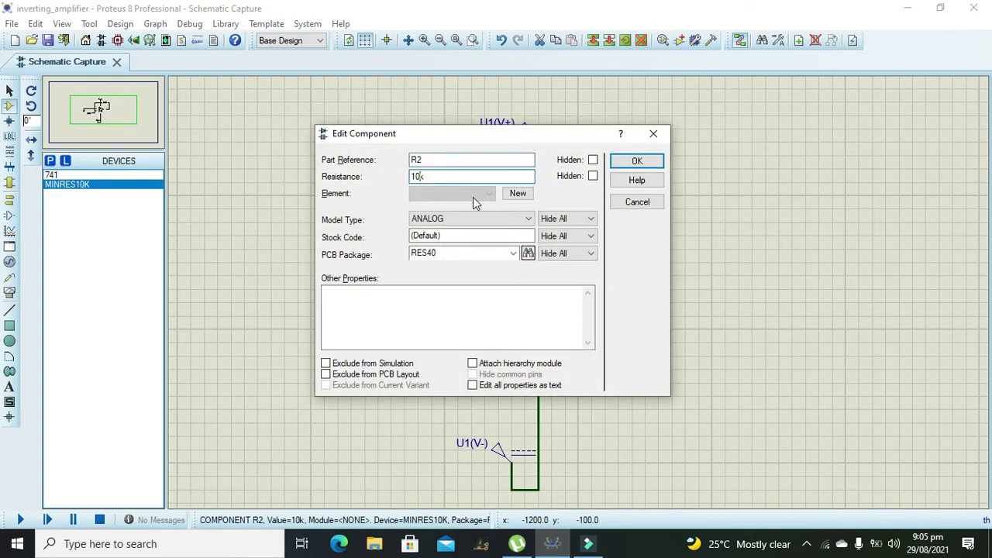
{"action": "key", "text": "BackSpace"}
{"action": "left_click", "coordinate": [636, 161]}
{"action": "left_click", "coordinate": [456, 162]}
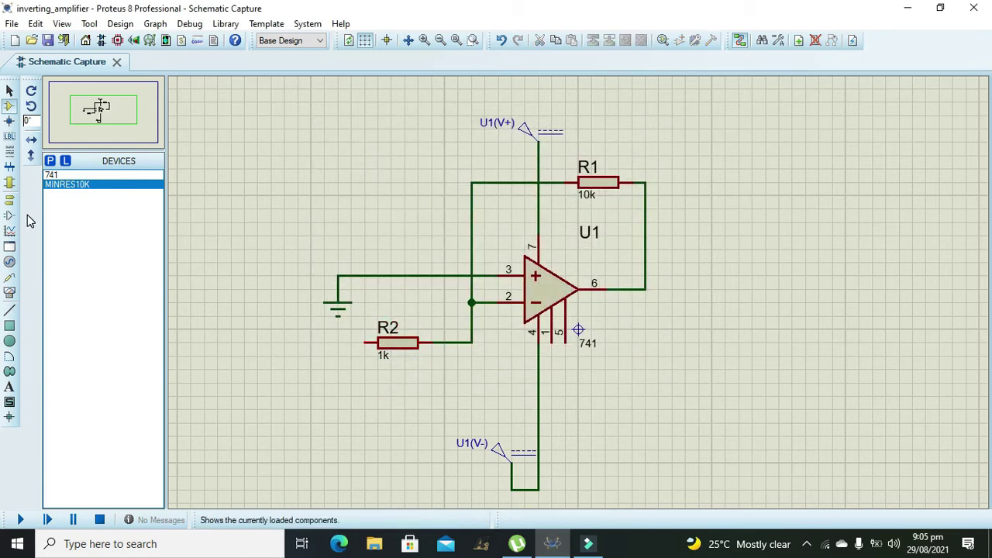
- Place a SINE generator left of R2 and wire it to R2's left end
{"action": "left_click", "coordinate": [10, 264]}
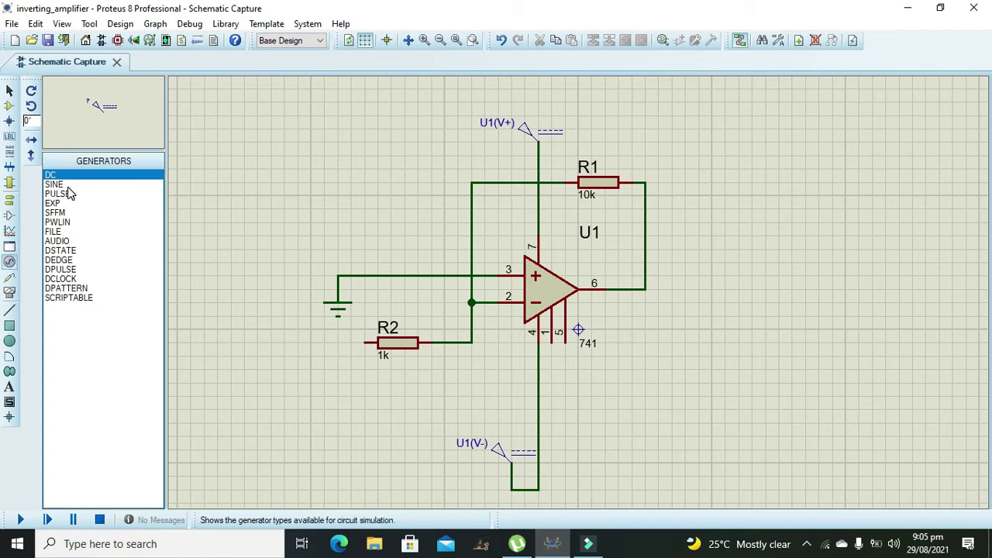
{"action": "left_click", "coordinate": [54, 185]}
{"action": "left_click", "coordinate": [245, 338]}
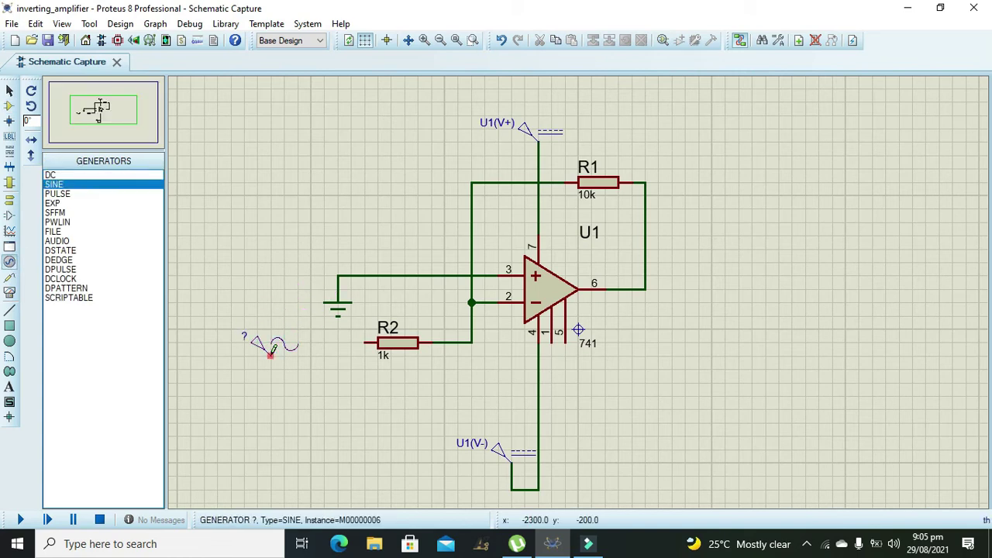
{"action": "left_click", "coordinate": [269, 356]}
{"action": "left_click", "coordinate": [365, 342]}
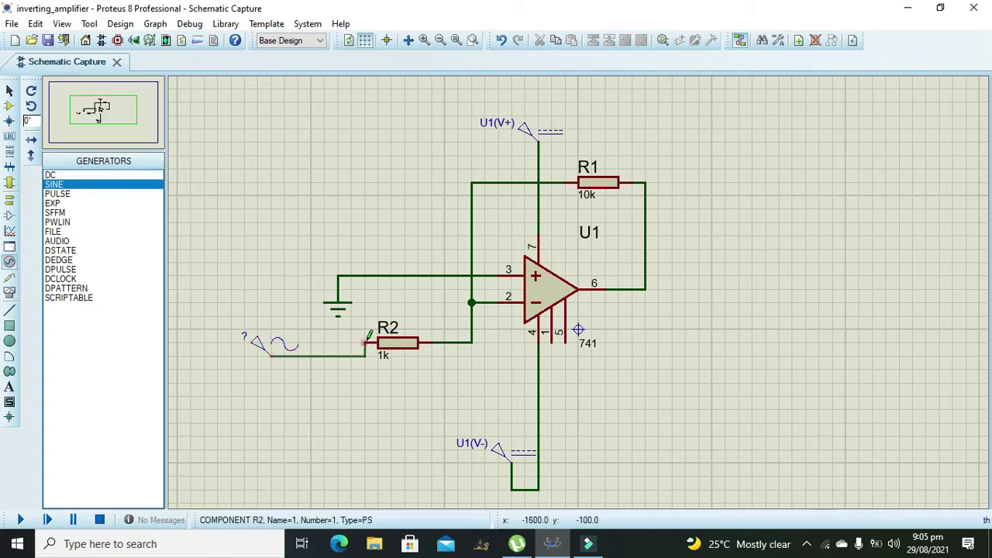
- Set the sine source's frequency to 100 Hz
{"action": "double_click", "coordinate": [262, 351]}
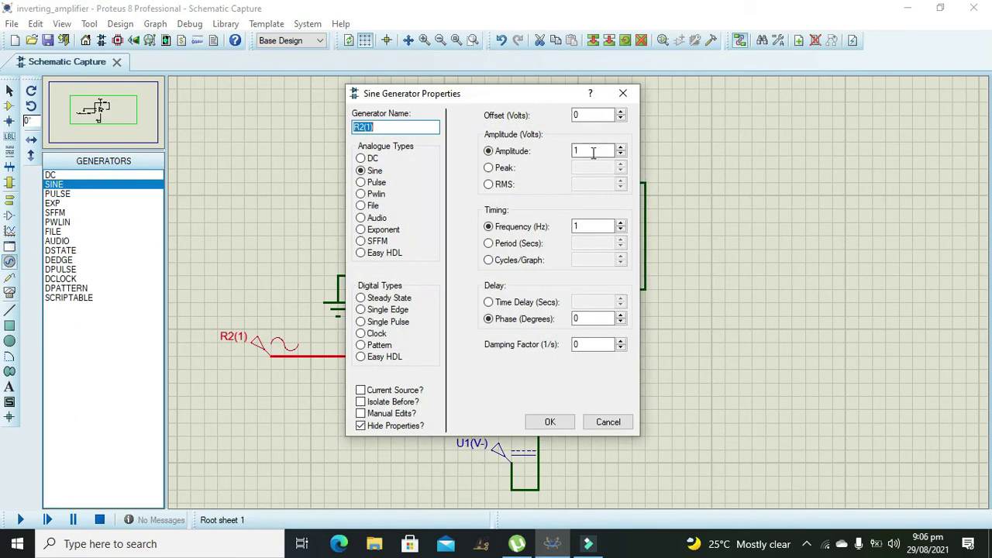
{"action": "double_click", "coordinate": [597, 227]}
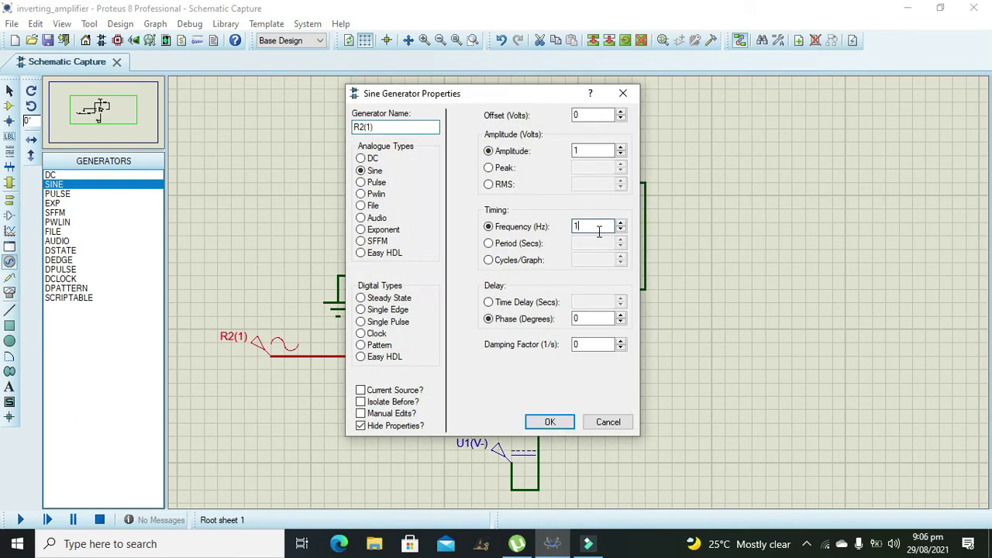
{"action": "type", "text": "100"}
{"action": "left_click", "coordinate": [552, 420]}
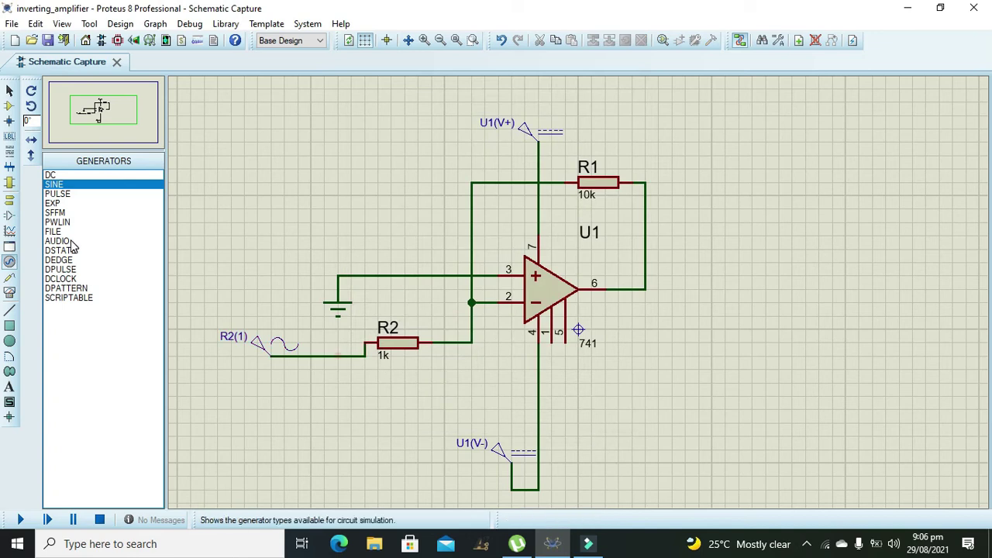
- Place an OSCILLOSCOPE to the right of the circuit
{"action": "left_click", "coordinate": [9, 294]}
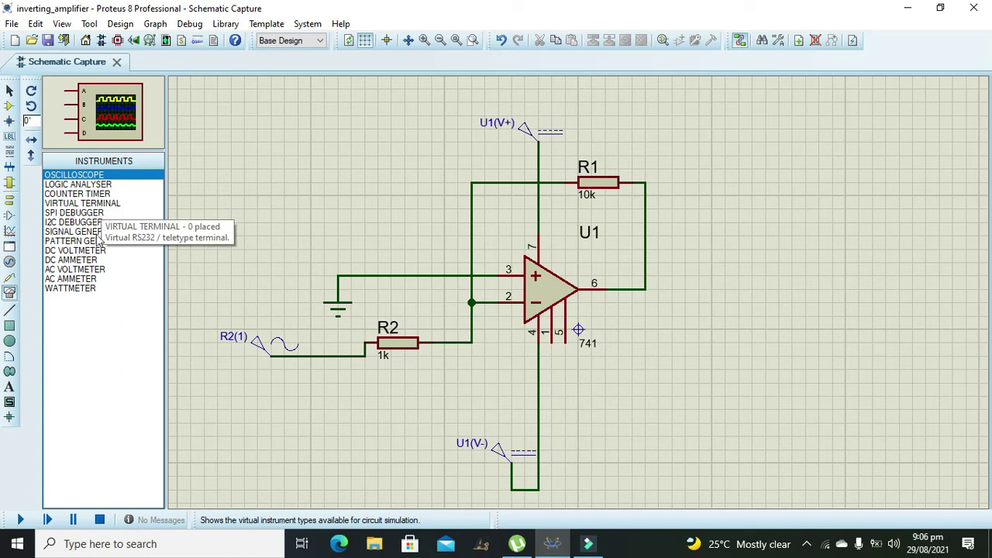
{"action": "left_click", "coordinate": [775, 249]}
{"action": "left_click", "coordinate": [790, 270]}
{"action": "left_click_drag", "start_coordinate": [790, 269], "coordinate": [844, 269]}
- Wire scope input A to the amplifier output and input B, routed under U1, to R2's wire
{"action": "left_click", "coordinate": [752, 222]}
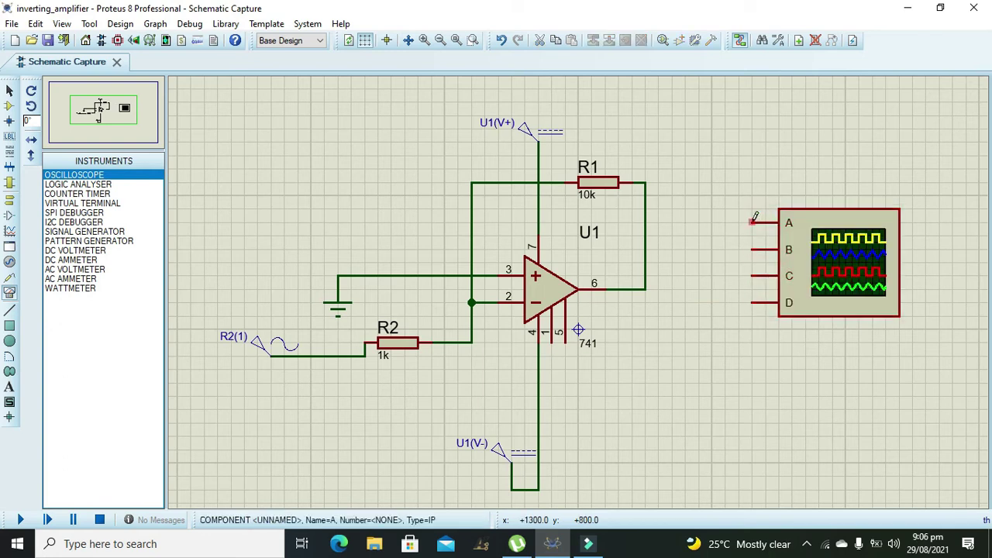
{"action": "left_click", "coordinate": [645, 222]}
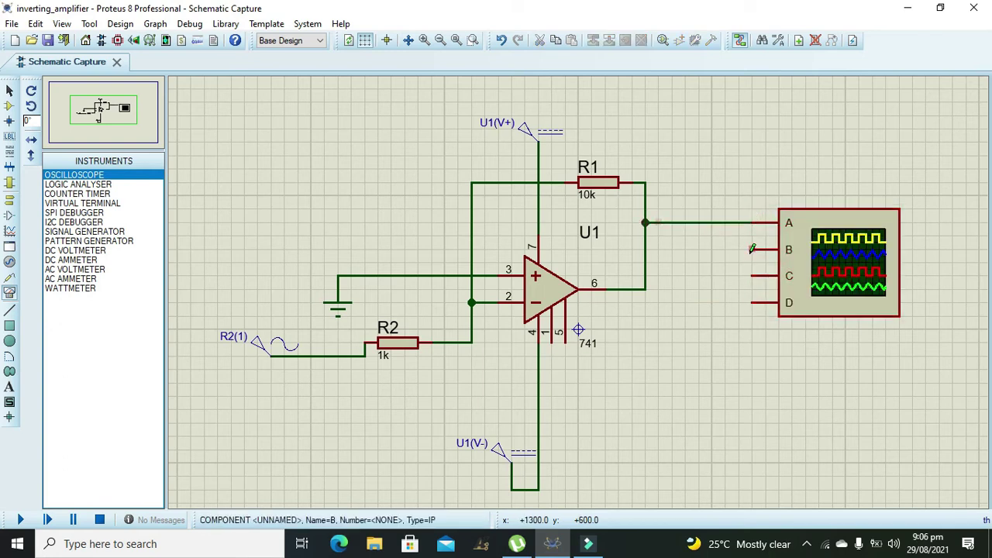
{"action": "left_click", "coordinate": [752, 249]}
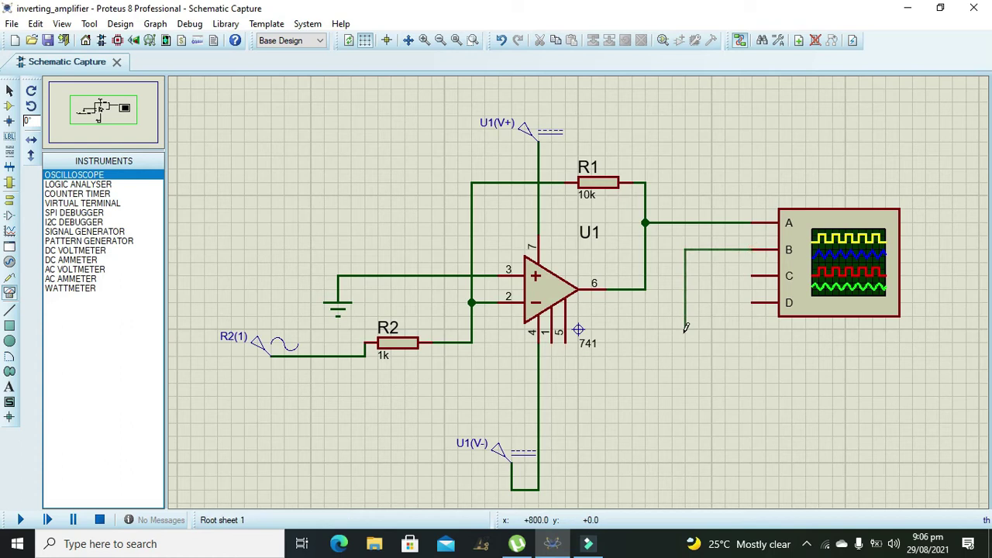
{"action": "left_click", "coordinate": [686, 396]}
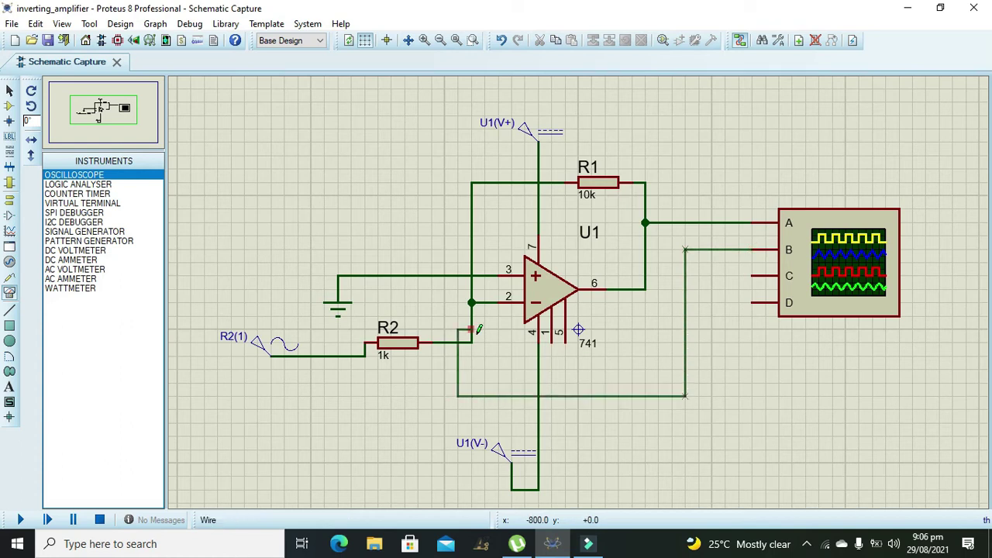
{"action": "left_click", "coordinate": [471, 395]}
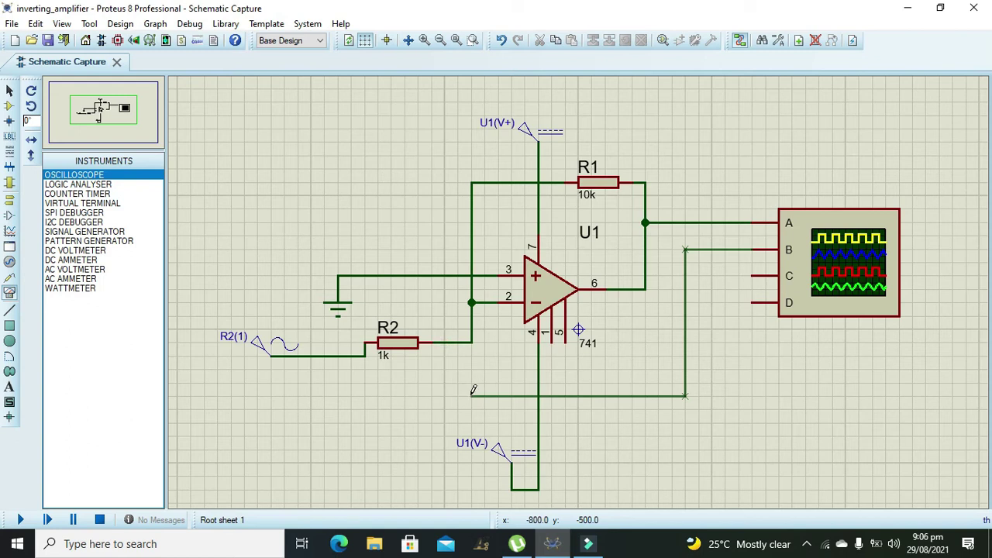
{"action": "left_click", "coordinate": [471, 329]}
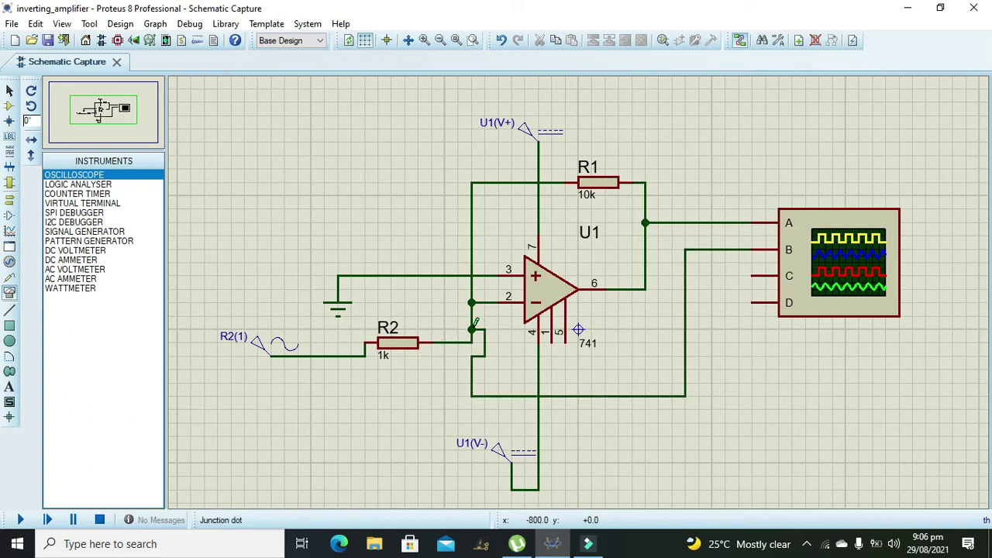
- Start the simulation, then set the scope's Horizontal knob to 2m and Channel B to 0.1
{"action": "left_click", "coordinate": [19, 521]}
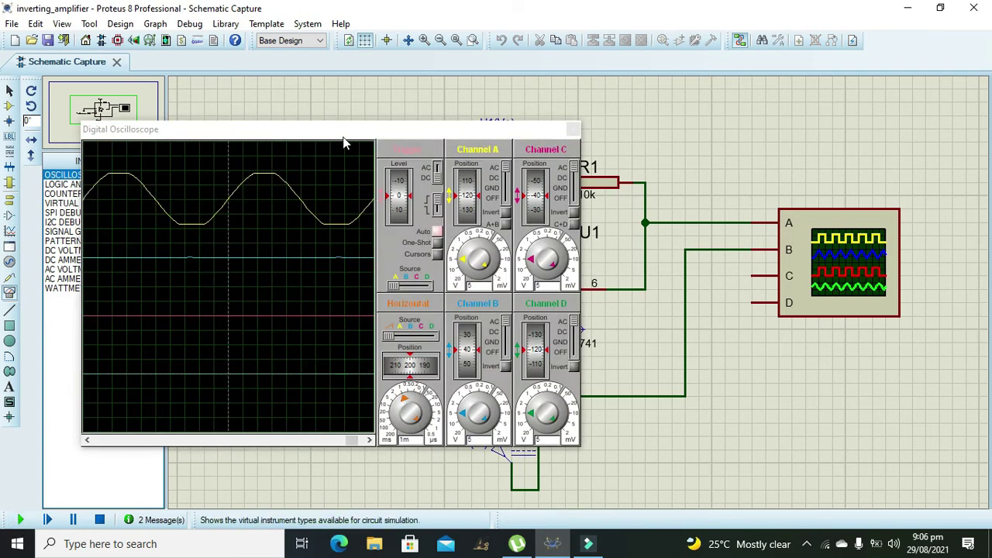
{"action": "left_click_drag", "start_coordinate": [342, 133], "coordinate": [539, 172]}
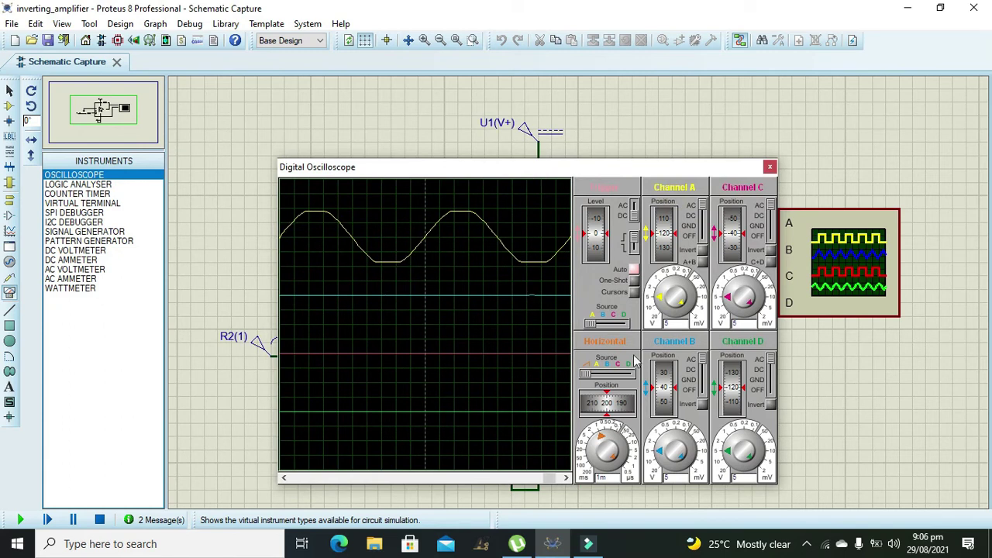
{"action": "mouse_move", "coordinate": [625, 438]}
{"action": "left_mouse_down"}
{"action": "mouse_move", "coordinate": [620, 480]}
{"action": "mouse_move", "coordinate": [624, 457]}
{"action": "mouse_move", "coordinate": [609, 432]}
{"action": "mouse_move", "coordinate": [590, 457]}
{"action": "mouse_move", "coordinate": [597, 442]}
{"action": "left_mouse_up"}
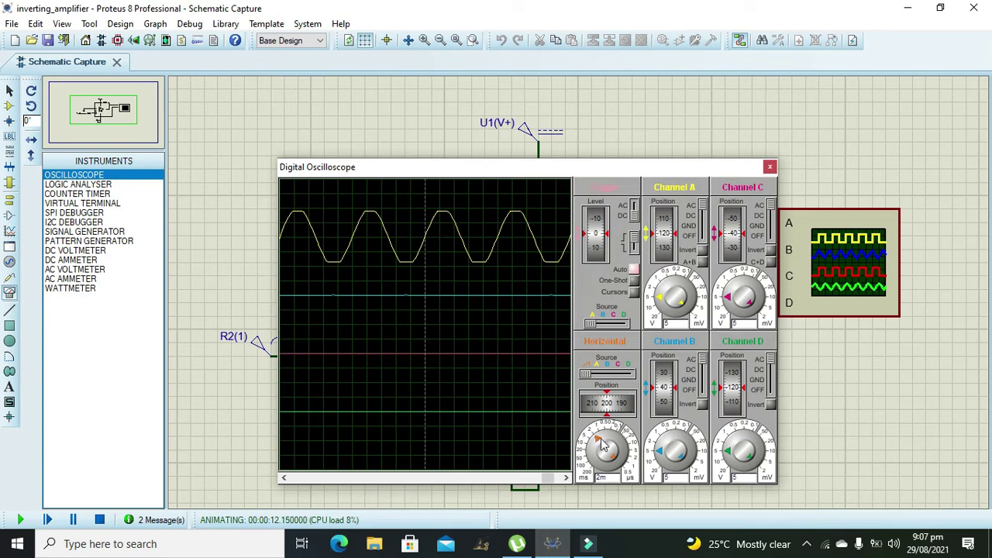
{"action": "mouse_move", "coordinate": [657, 457]}
{"action": "left_mouse_down"}
{"action": "mouse_move", "coordinate": [672, 435]}
{"action": "mouse_move", "coordinate": [683, 442]}
{"action": "left_mouse_up"}
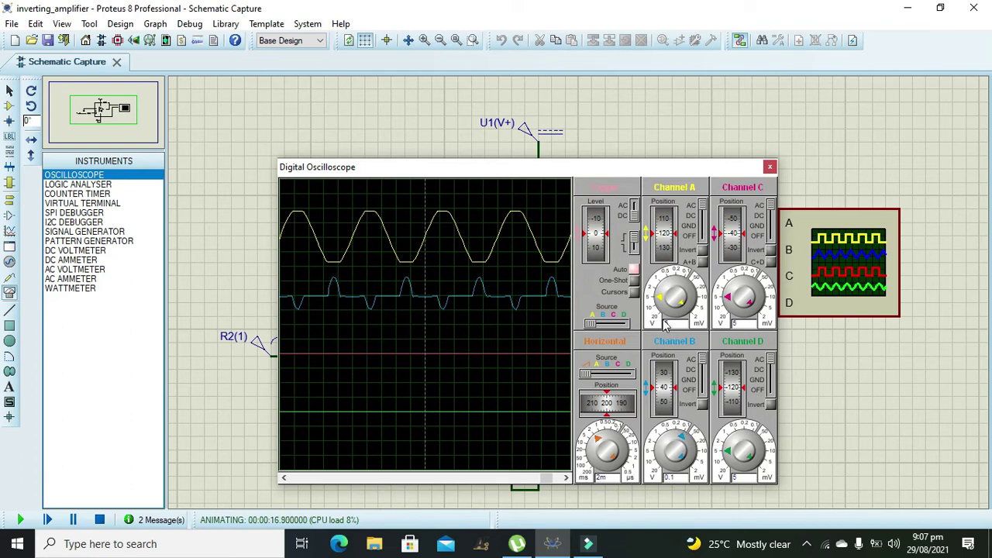
{"action": "left_click_drag", "start_coordinate": [520, 166], "coordinate": [272, 89]}
- Roll the Channel A Position drum until the yellow output trace is centred with channel B
{"action": "scroll", "coordinate": [419, 161], "scroll_direction": "up", "scroll_amount": 4}
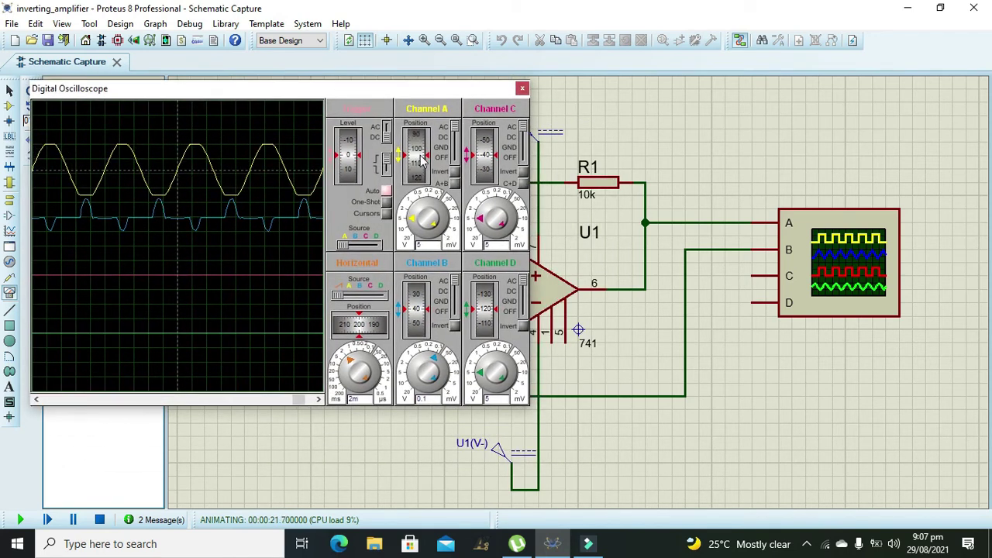
{"action": "scroll", "coordinate": [419, 161], "scroll_direction": "up", "scroll_amount": 2}
{"action": "scroll", "coordinate": [420, 169], "scroll_direction": "up", "scroll_amount": 8}
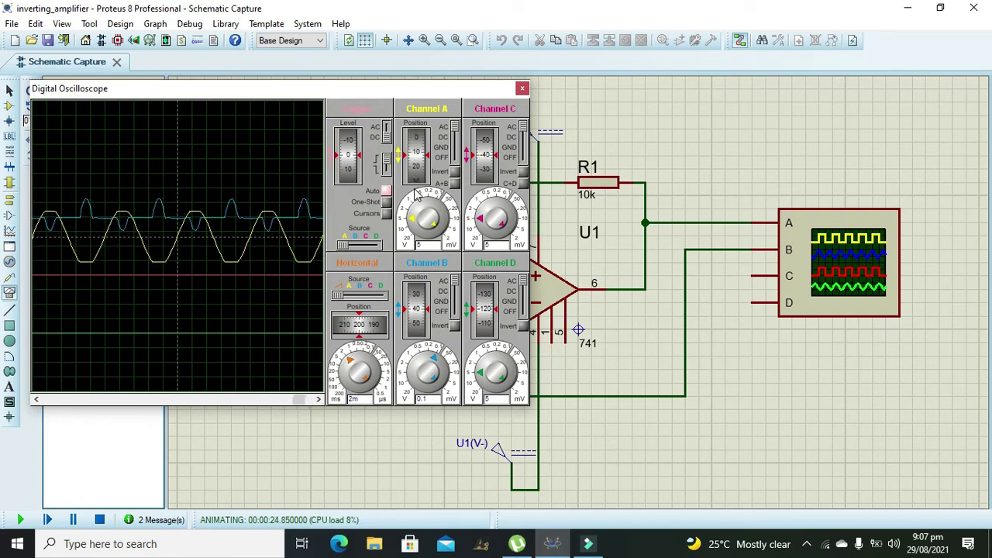
{"action": "scroll", "coordinate": [419, 193], "scroll_direction": "down", "scroll_amount": 2}
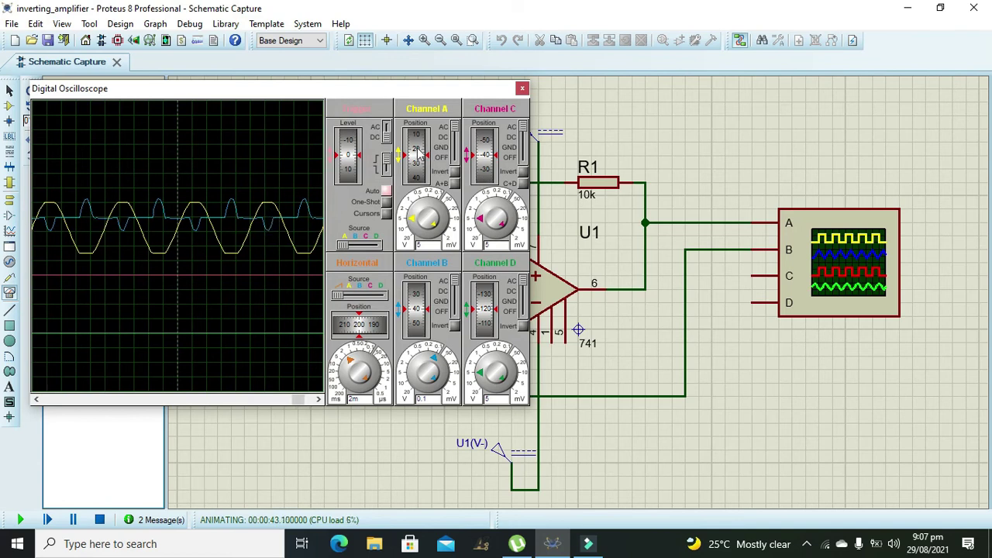
{"action": "mouse_move", "coordinate": [422, 159]}
{"action": "left_mouse_down"}
{"action": "mouse_move", "coordinate": [419, 167]}
{"action": "mouse_move", "coordinate": [417, 148]}
{"action": "left_mouse_up"}
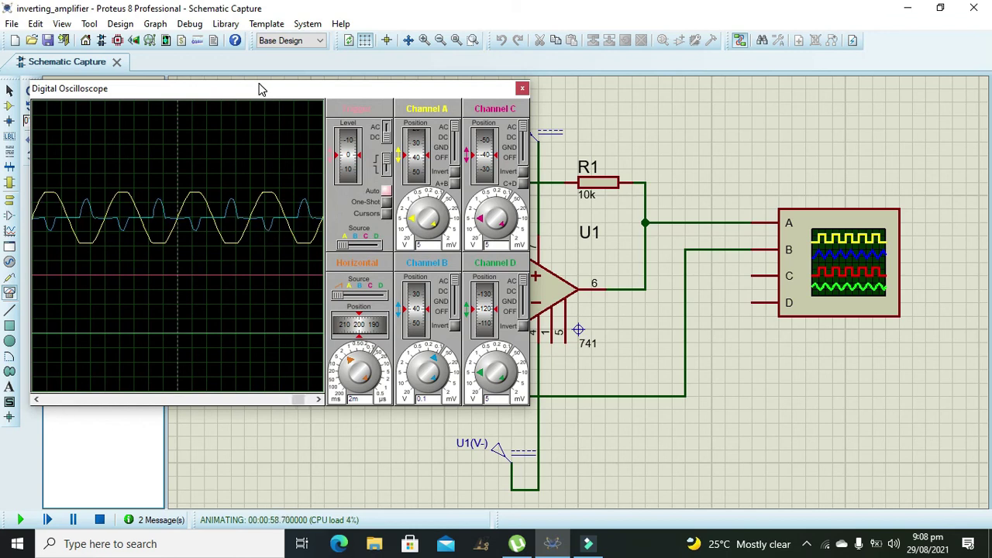
- Reposition the Digital Oscilloscope window to the lower left, leaving the amplifier schematic visible alongside the traces
{"action": "left_click_drag", "start_coordinate": [260, 89], "coordinate": [254, 378]}
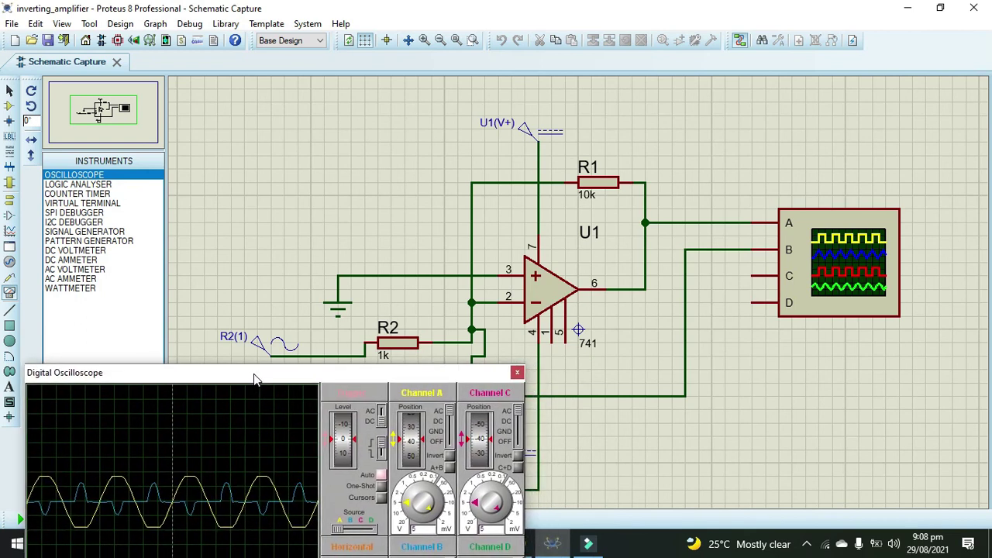
{"action": "left_click_drag", "start_coordinate": [254, 377], "coordinate": [256, 379]}
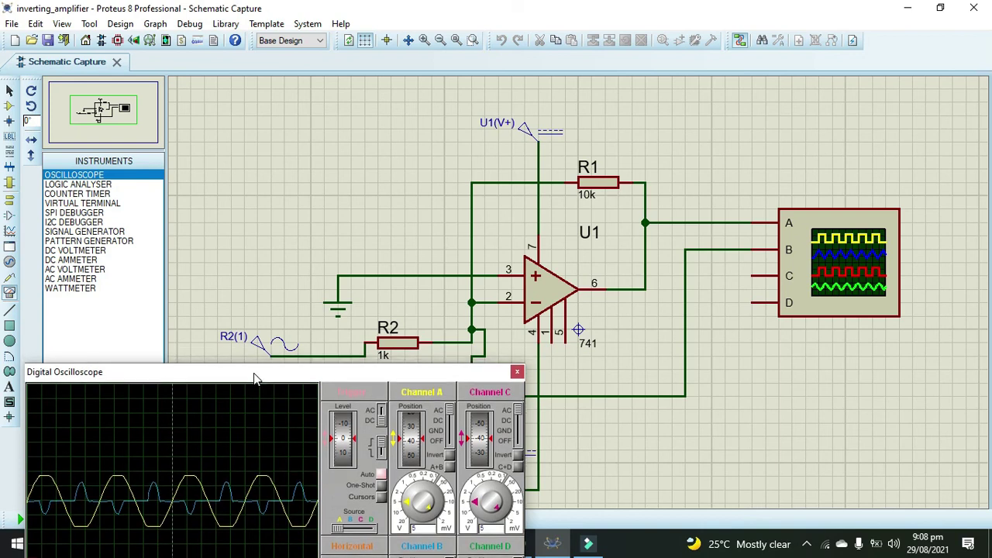